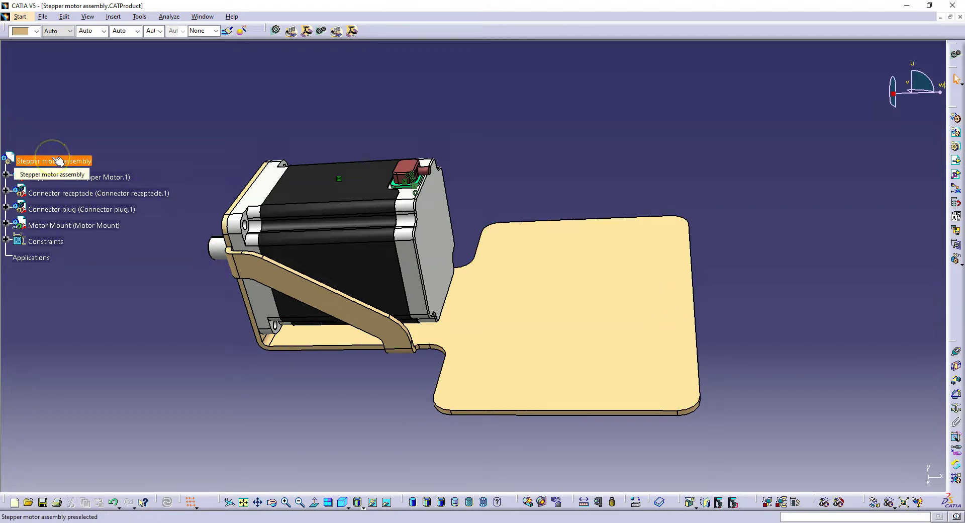
Orbit the stepper motor assembly, then zoom in and pick the connector plug on top of the motor
{"action": "left_click", "coordinate": [59, 161]}
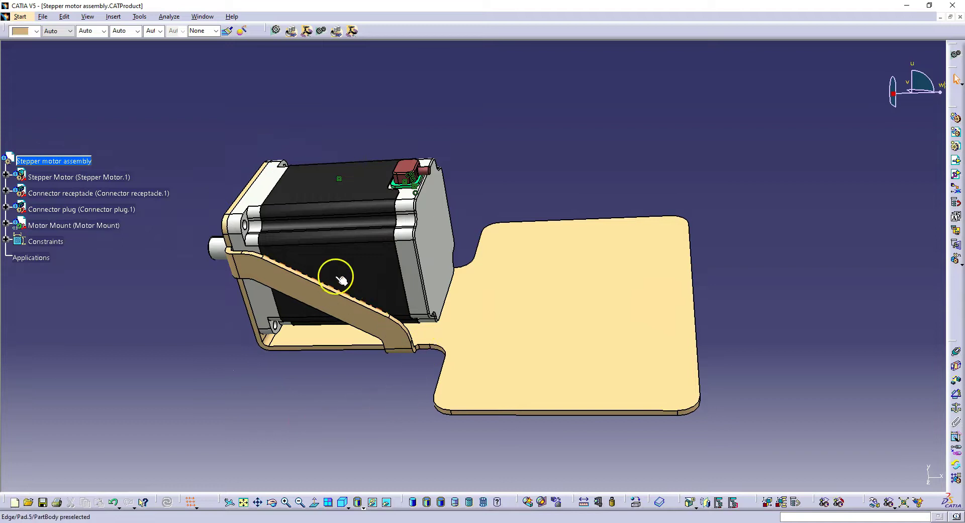
{"action": "middle_click_drag", "start_coordinate": [372, 318], "coordinate": [678, 261]}
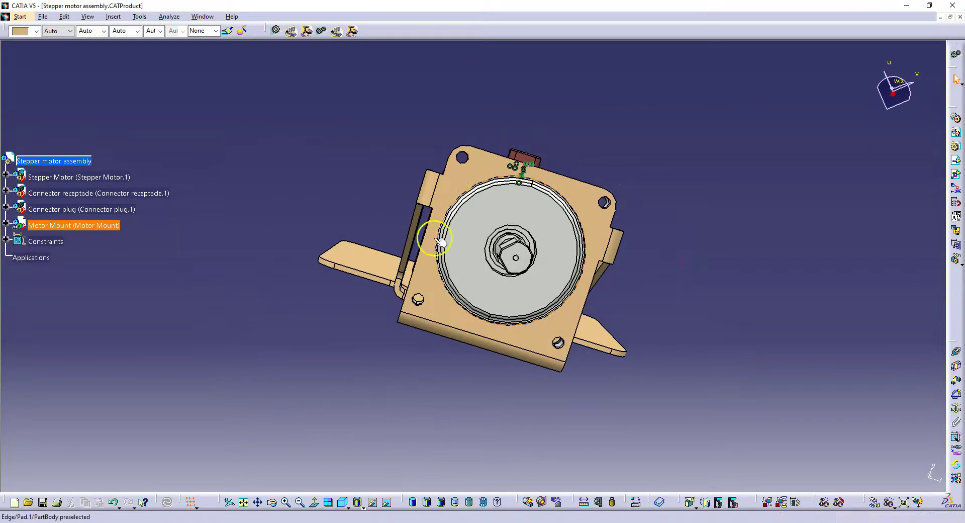
{"action": "mouse_move", "coordinate": [554, 333]}
{"action": "middle_mouse_down"}
{"action": "mouse_move", "coordinate": [379, 326]}
{"action": "mouse_move", "coordinate": [420, 349]}
{"action": "middle_mouse_up"}
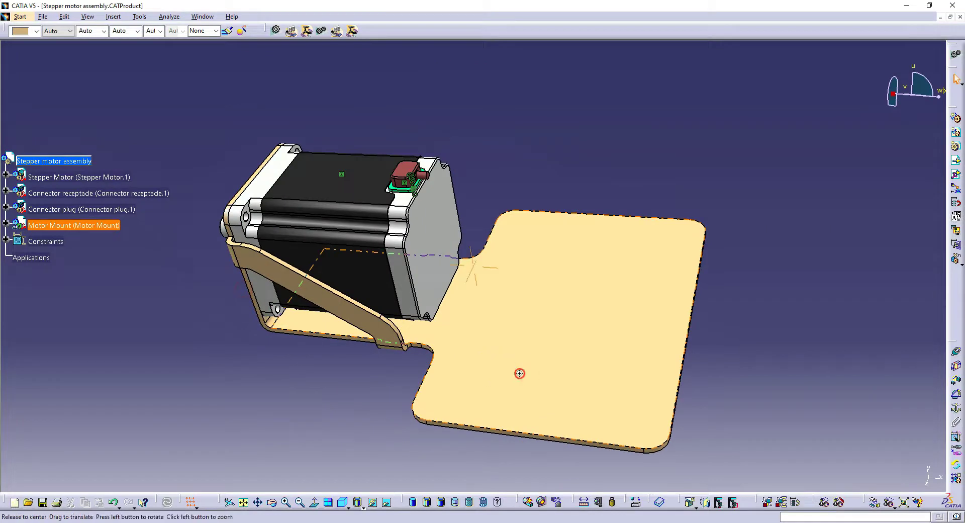
{"action": "mouse_move", "coordinate": [517, 375]}
{"action": "middle_mouse_down"}
{"action": "mouse_move", "coordinate": [431, 307]}
{"action": "mouse_move", "coordinate": [446, 271]}
{"action": "mouse_move", "coordinate": [455, 320]}
{"action": "middle_mouse_up"}
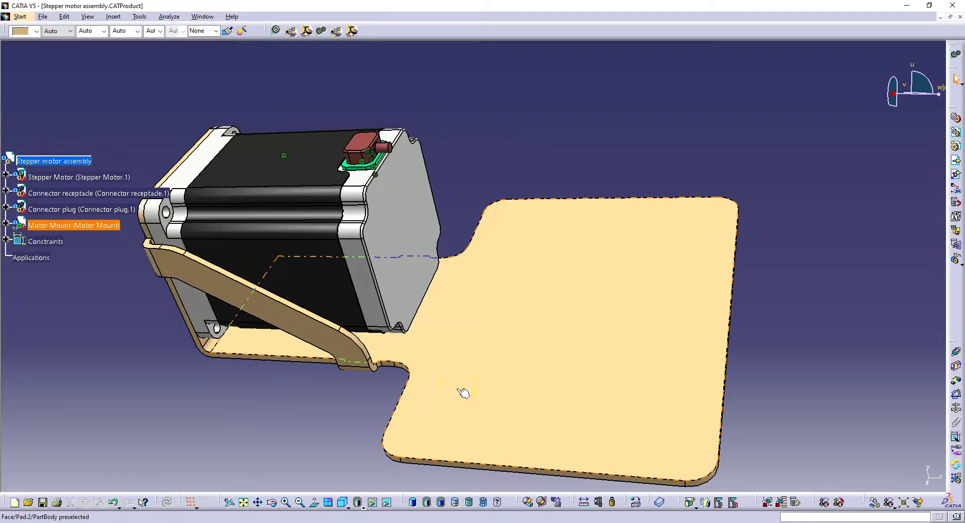
{"action": "mouse_move", "coordinate": [452, 385]}
{"action": "middle_mouse_down"}
{"action": "mouse_move", "coordinate": [454, 339]}
{"action": "mouse_move", "coordinate": [395, 256]}
{"action": "middle_mouse_up"}
{"action": "left_click", "coordinate": [395, 256]}
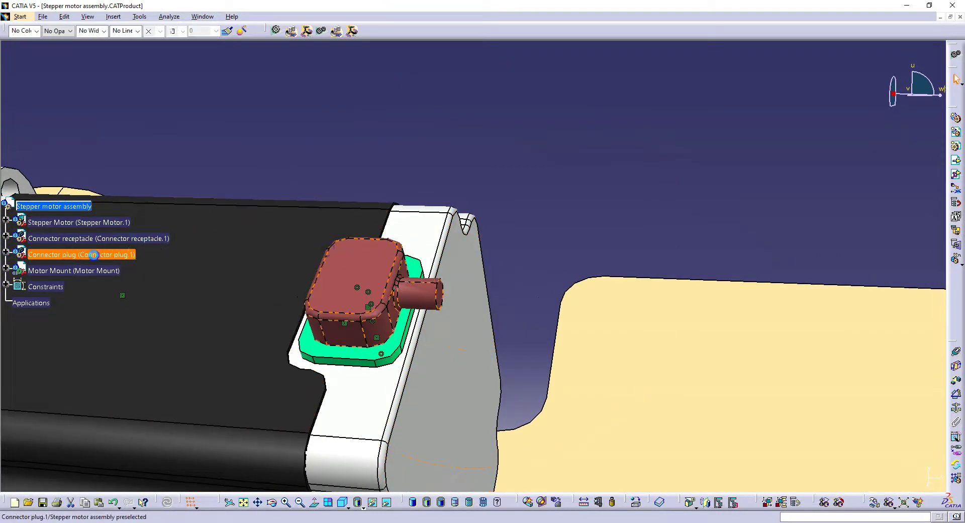
Open the Connector plug part in its own window, turned toward its shaft end
{"action": "right_click", "coordinate": [95, 255]}
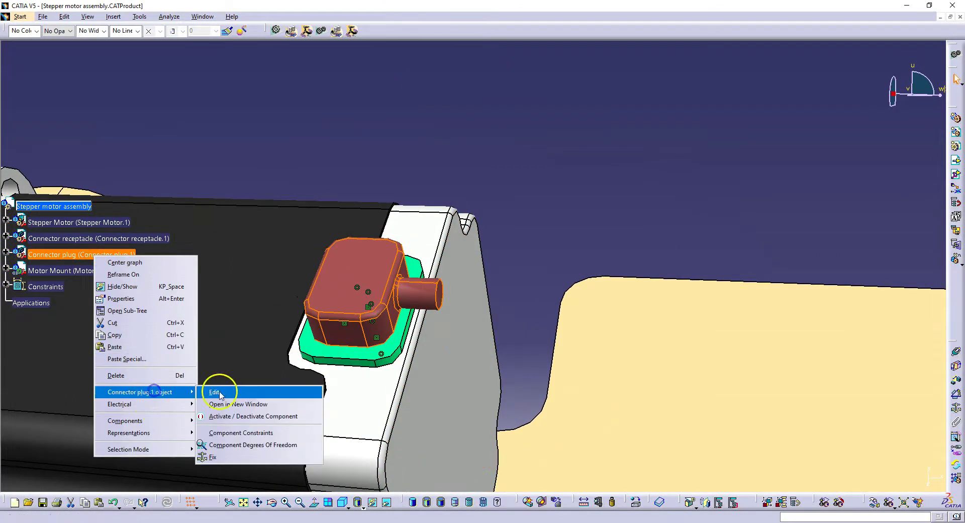
{"action": "left_click", "coordinate": [229, 403]}
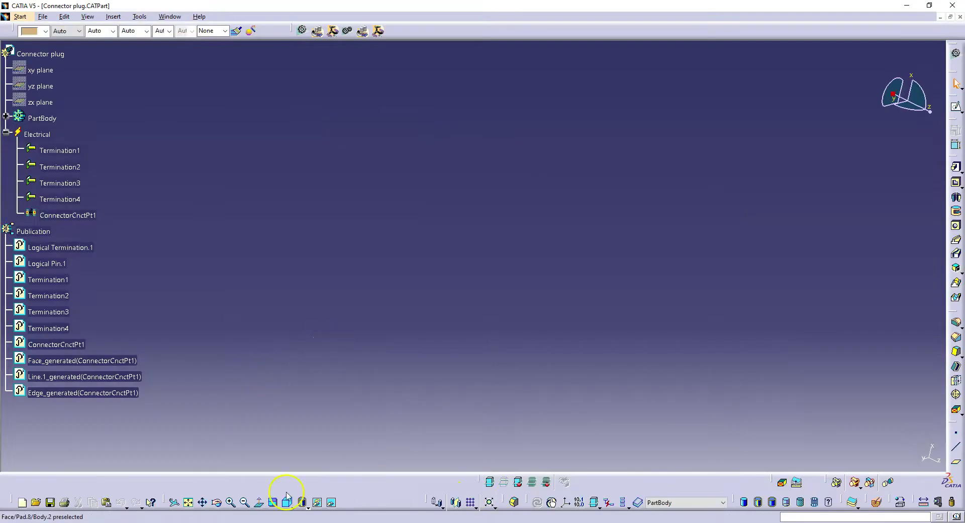
{"action": "mouse_move", "coordinate": [383, 336]}
{"action": "middle_mouse_down"}
{"action": "mouse_move", "coordinate": [397, 239]}
{"action": "mouse_move", "coordinate": [390, 236]}
{"action": "middle_mouse_up"}
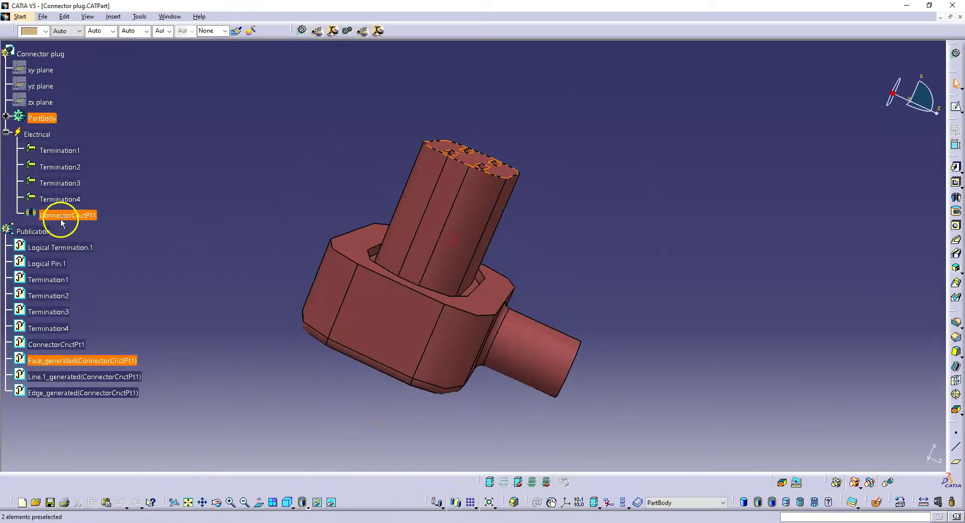
{"action": "left_click", "coordinate": [66, 216]}
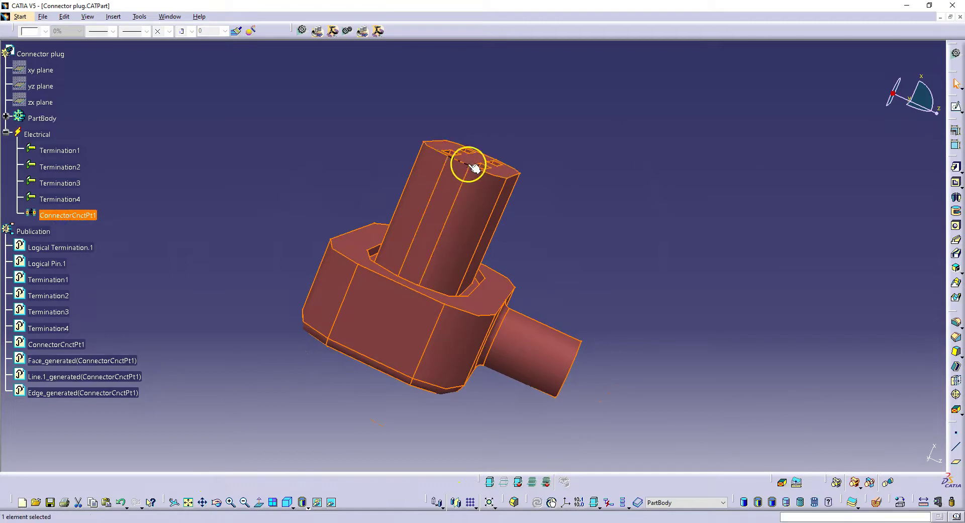
{"action": "middle_click_drag", "start_coordinate": [395, 334], "coordinate": [649, 138]}
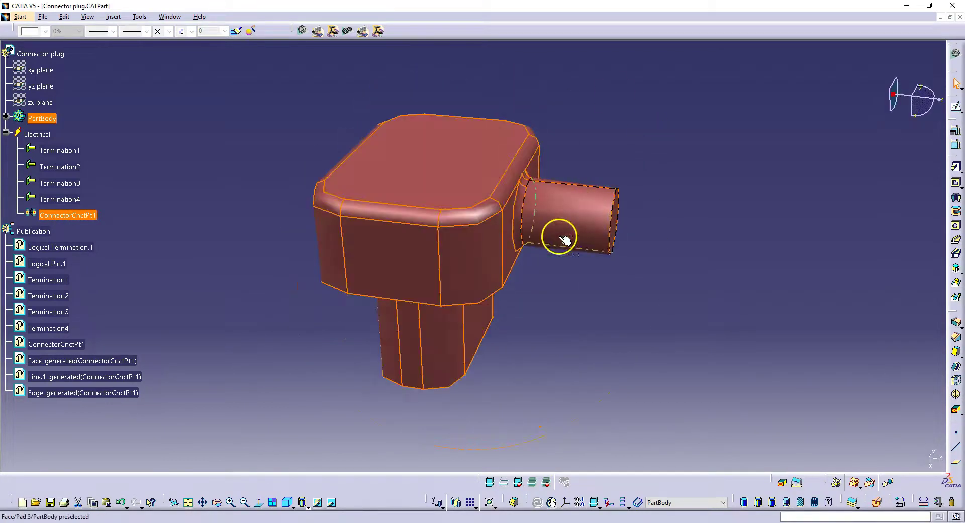
{"action": "left_click", "coordinate": [523, 287]}
{"action": "middle_click_drag", "start_coordinate": [484, 317], "coordinate": [550, 252]}
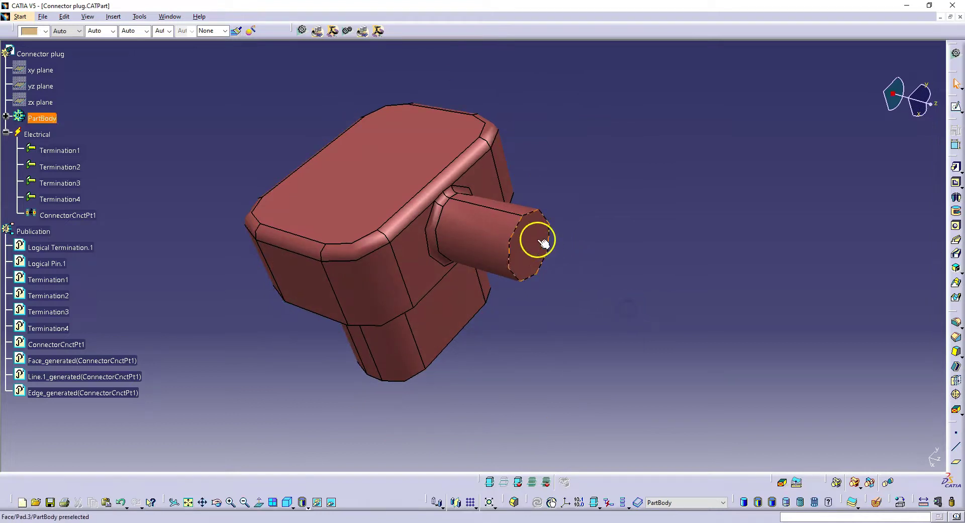
Add a circle-centre point on the shaft end edge and save the connector plug
{"action": "left_click", "coordinate": [956, 433]}
{"action": "left_click", "coordinate": [867, 257]}
{"action": "left_click", "coordinate": [830, 299]}
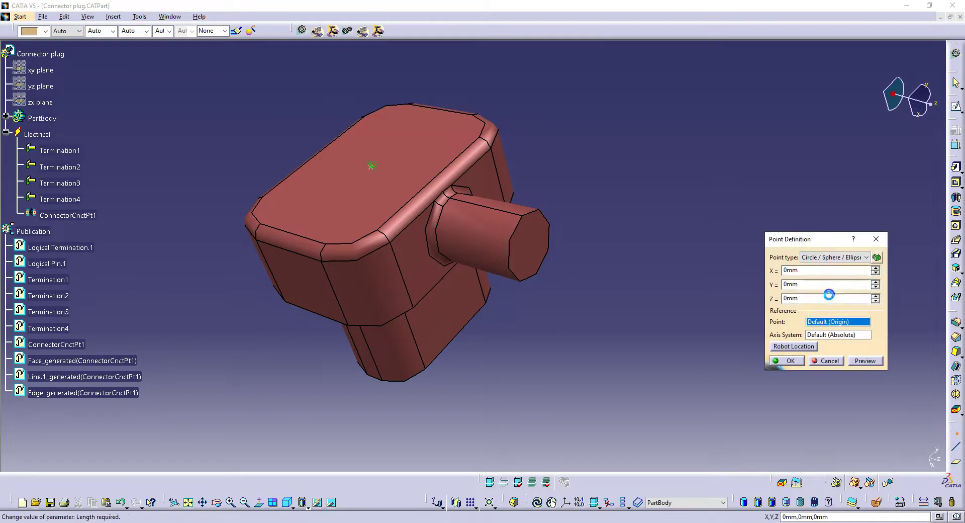
{"action": "left_click", "coordinate": [533, 280]}
{"action": "left_click", "coordinate": [784, 286]}
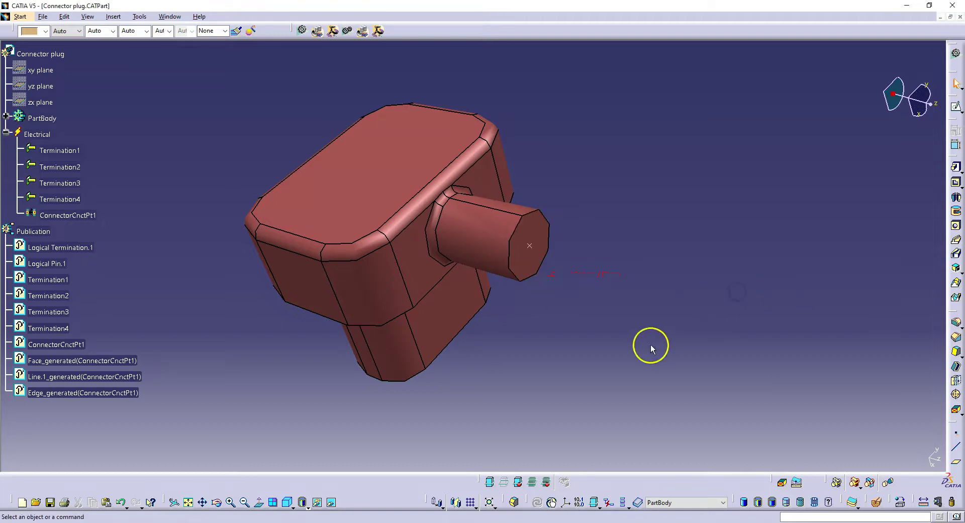
{"action": "left_click", "coordinate": [52, 505]}
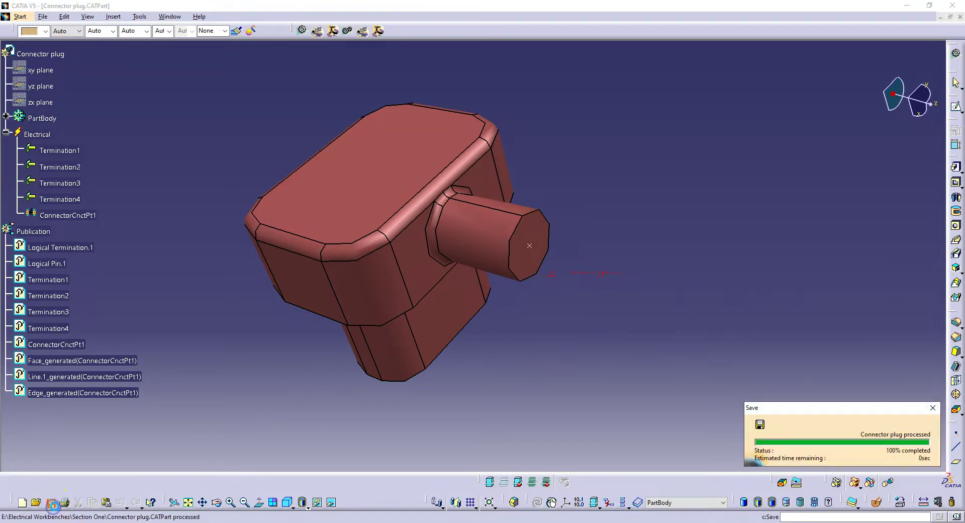
In Electrical Part Design, define a bundle connection point on the shaft end face at Point.1
{"action": "left_click", "coordinate": [315, 33]}
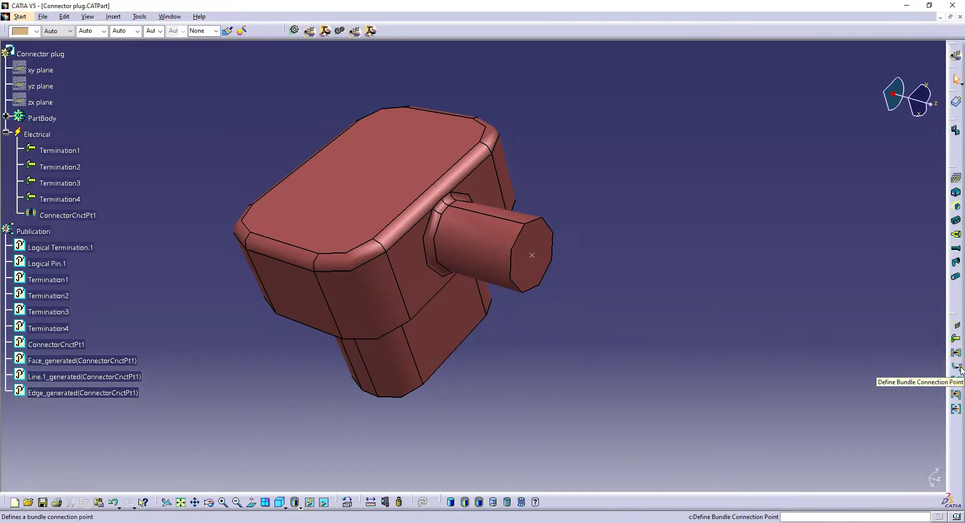
{"action": "left_click", "coordinate": [958, 368]}
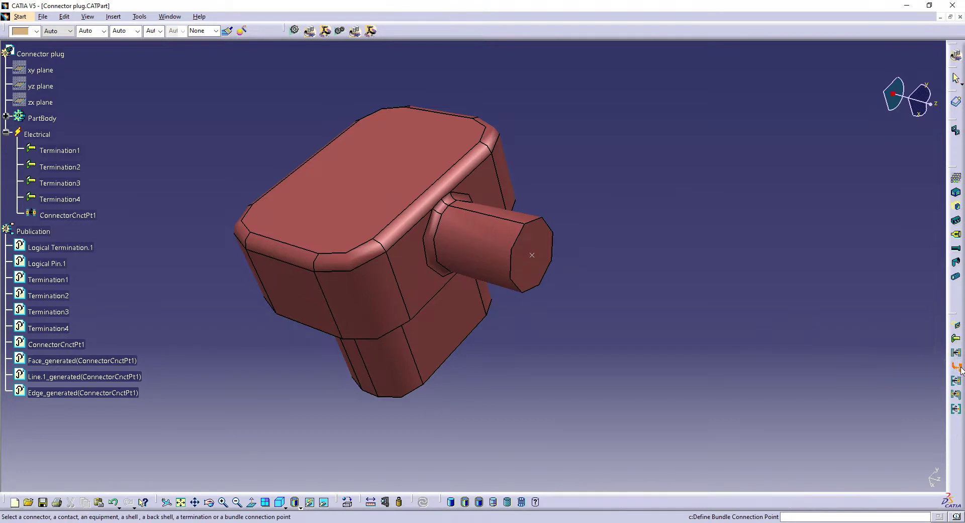
{"action": "left_click", "coordinate": [530, 189]}
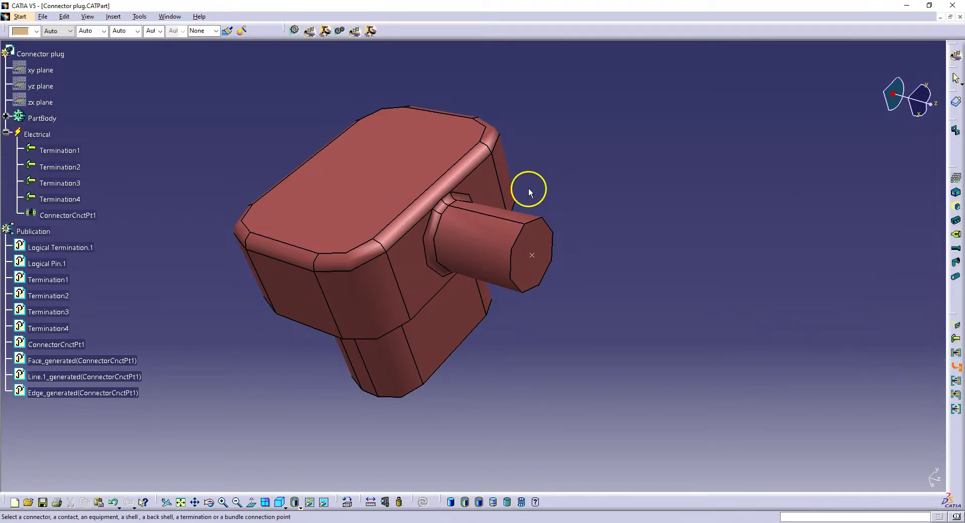
{"action": "left_click", "coordinate": [457, 187]}
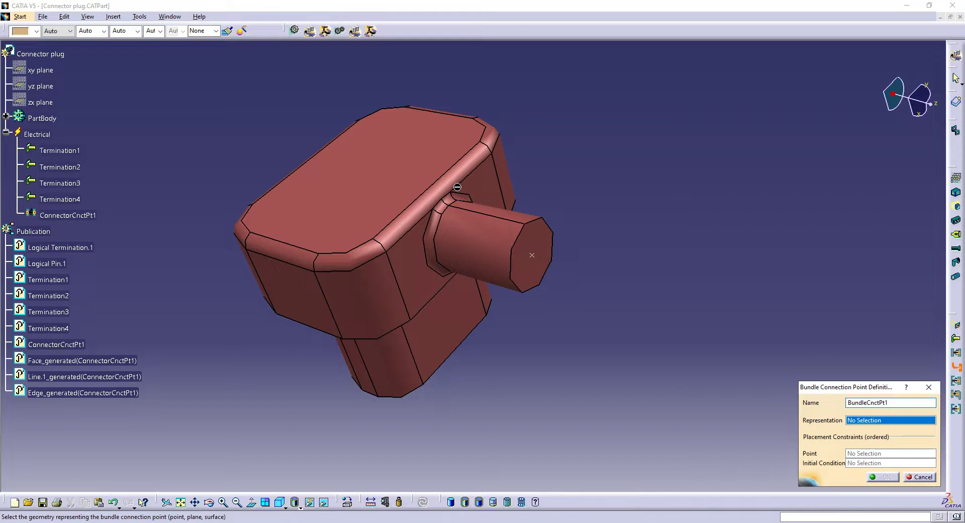
{"action": "left_click", "coordinate": [462, 181]}
{"action": "left_click", "coordinate": [537, 239]}
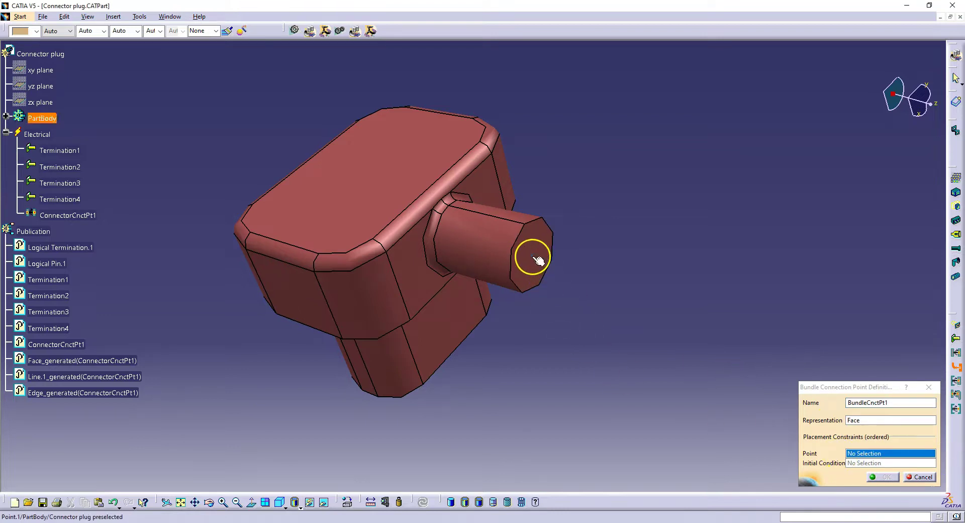
{"action": "left_click", "coordinate": [538, 258]}
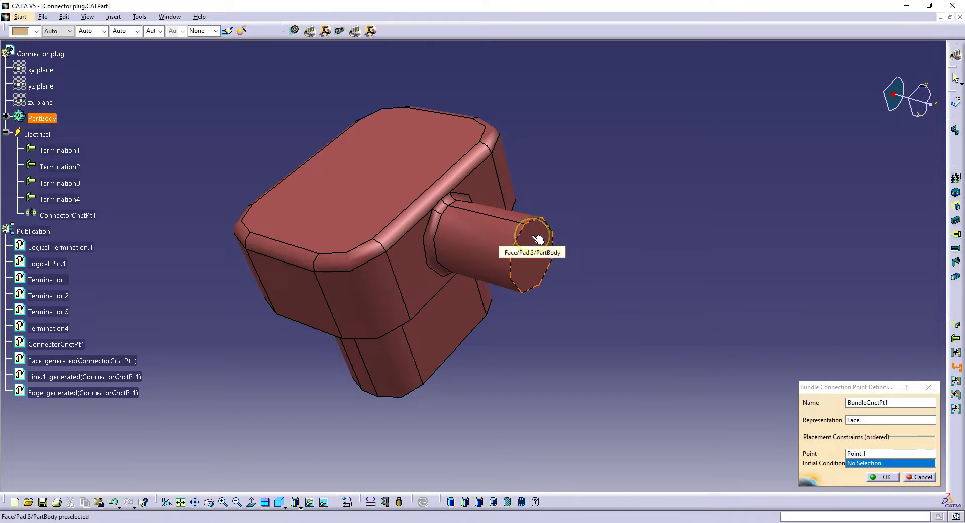
{"action": "left_click", "coordinate": [537, 239]}
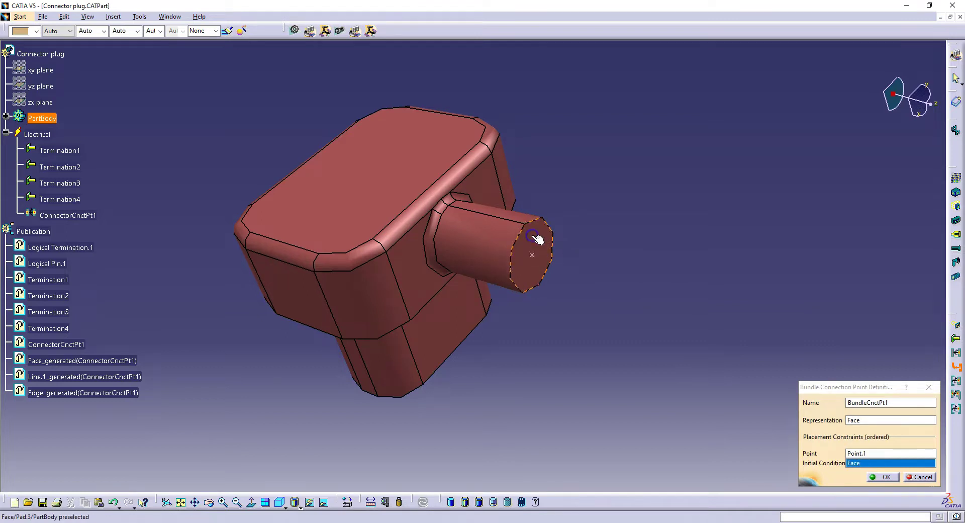
{"action": "left_click", "coordinate": [883, 477]}
Check BundleCnctPt1 on the part and save the connector plug
{"action": "middle_click_drag", "start_coordinate": [390, 288], "coordinate": [368, 280]}
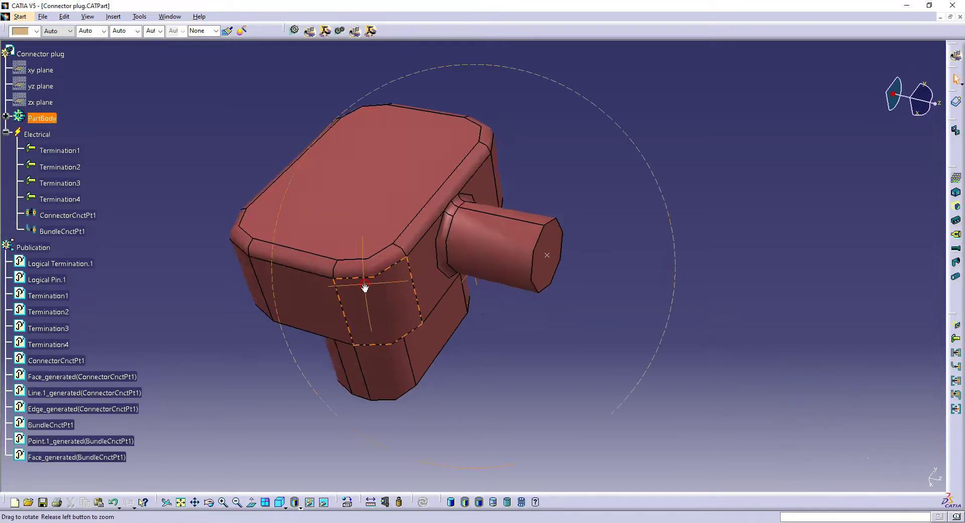
{"action": "left_click", "coordinate": [74, 232]}
{"action": "left_click", "coordinate": [144, 280]}
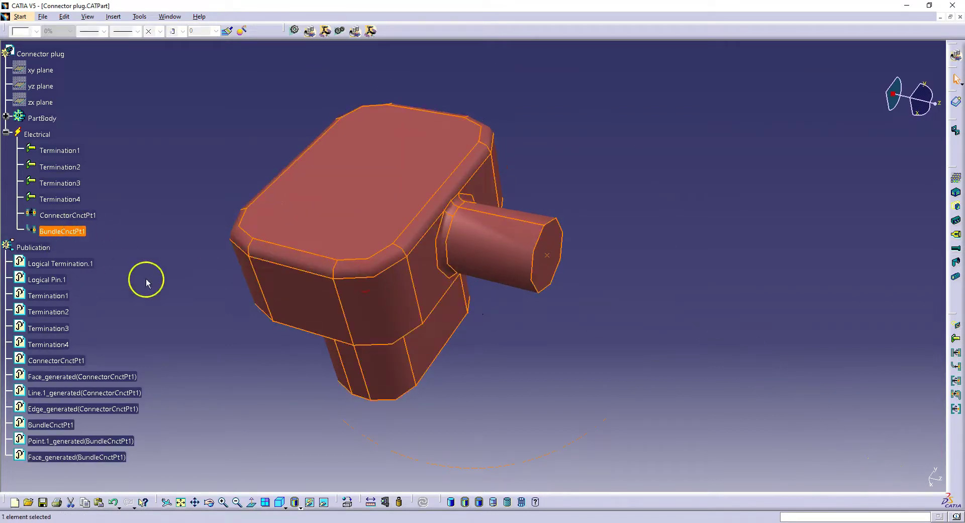
{"action": "middle_click_drag", "start_coordinate": [377, 270], "coordinate": [409, 323]}
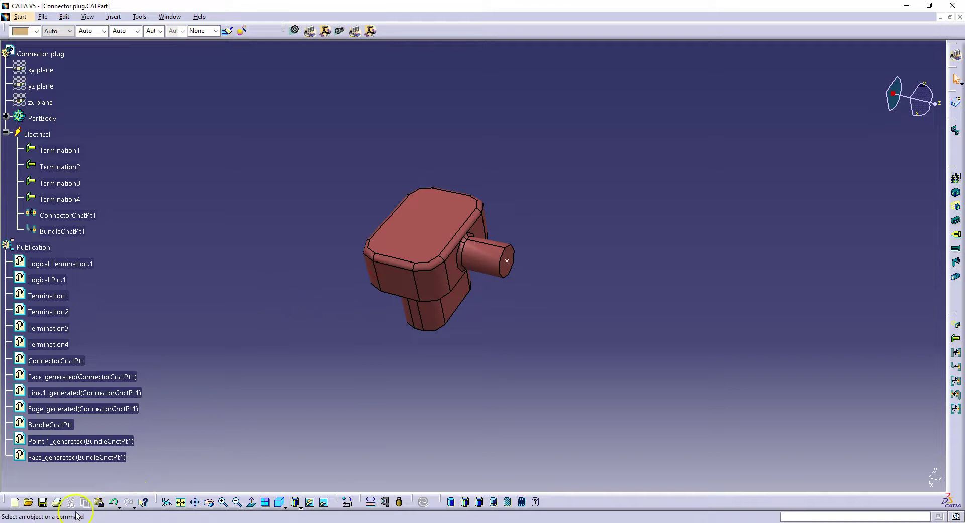
{"action": "left_click", "coordinate": [43, 502]}
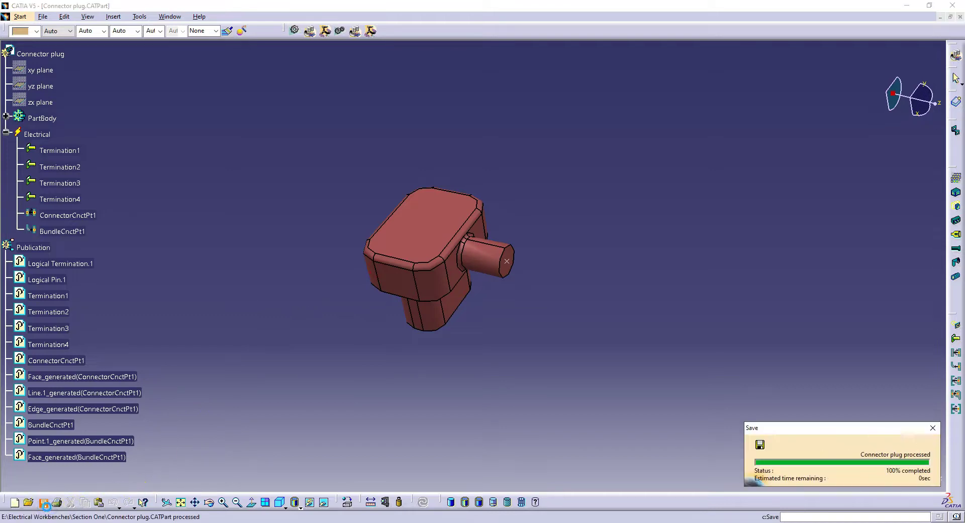
Close the connector plug window and select the top-level Stepper motor assembly
{"action": "left_click", "coordinate": [960, 17]}
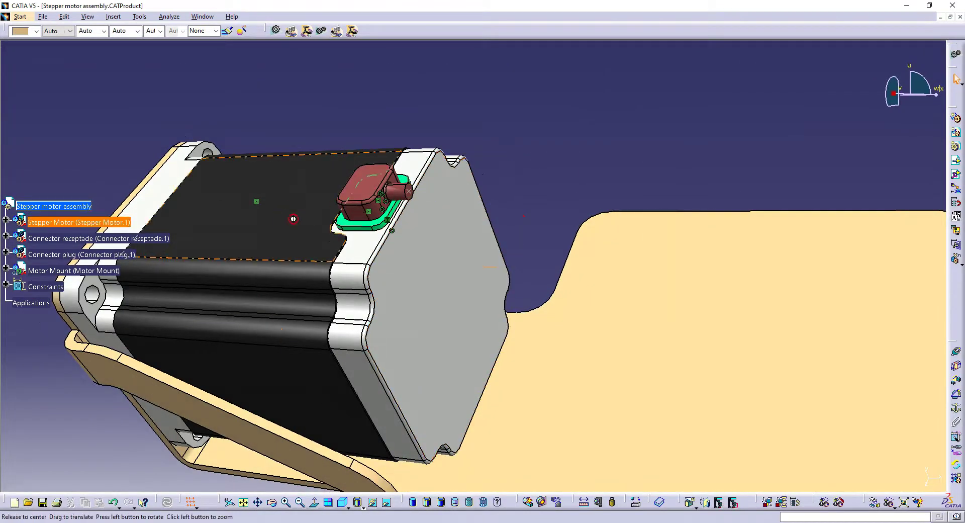
{"action": "mouse_move", "coordinate": [329, 210]}
{"action": "middle_mouse_down"}
{"action": "mouse_move", "coordinate": [350, 239]}
{"action": "mouse_move", "coordinate": [373, 216]}
{"action": "middle_mouse_up"}
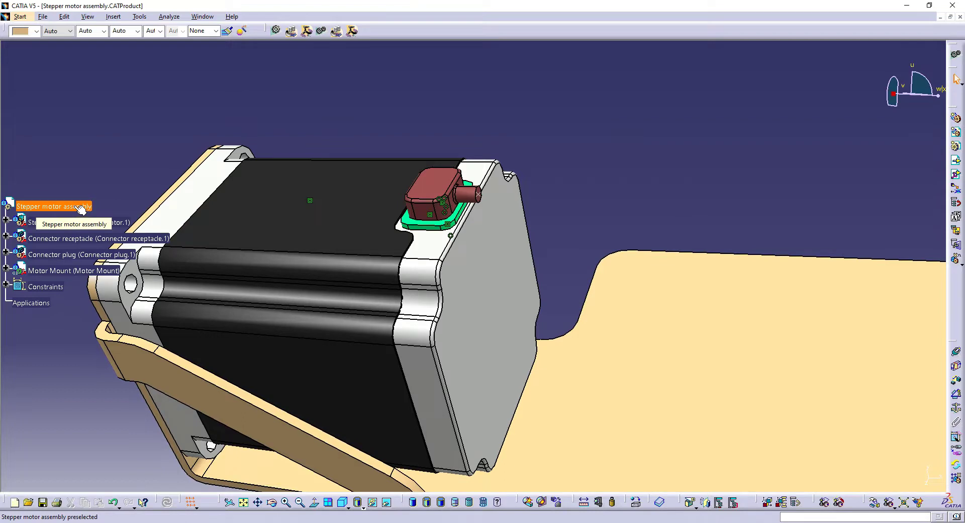
{"action": "left_click", "coordinate": [77, 207]}
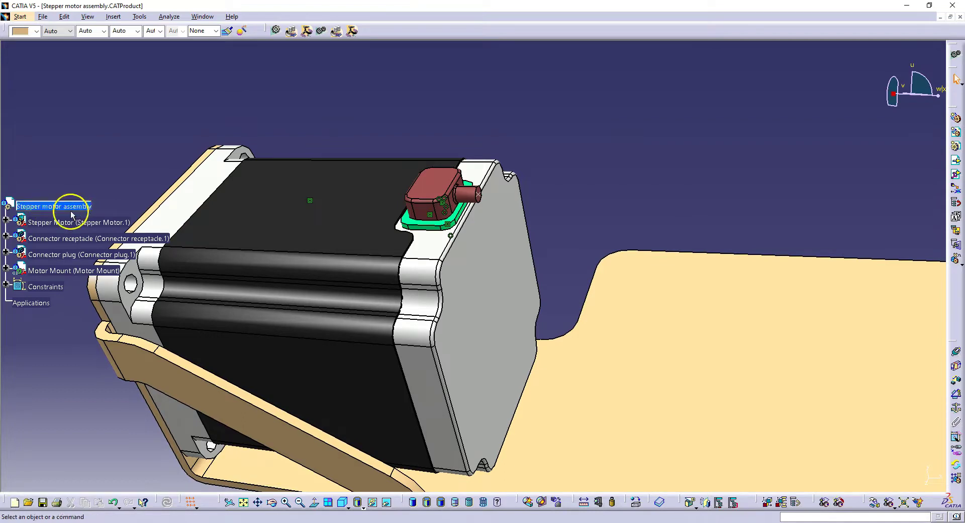
{"action": "left_click", "coordinate": [73, 207]}
{"action": "left_click", "coordinate": [70, 205]}
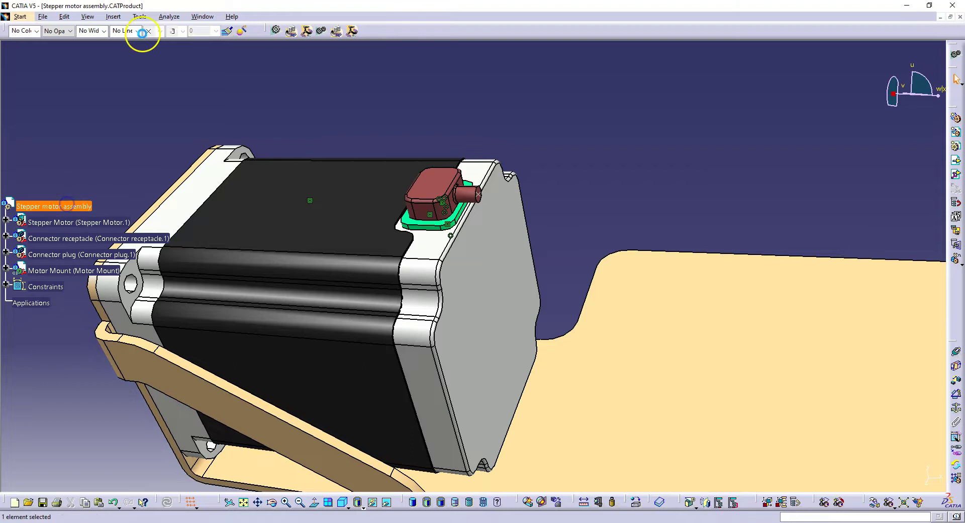
Insert a new empty product, Product1, into the assembly and make it active
{"action": "left_click", "coordinate": [108, 17]}
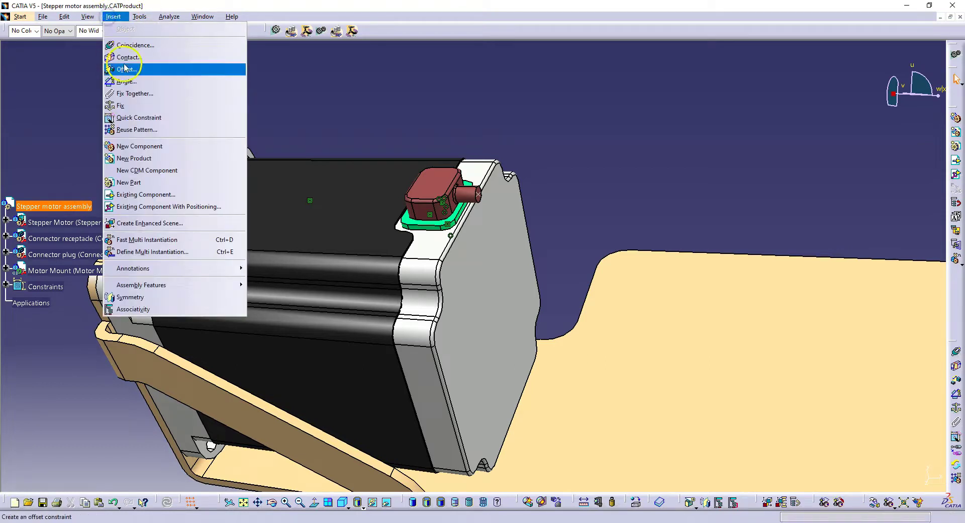
{"action": "left_click", "coordinate": [144, 165]}
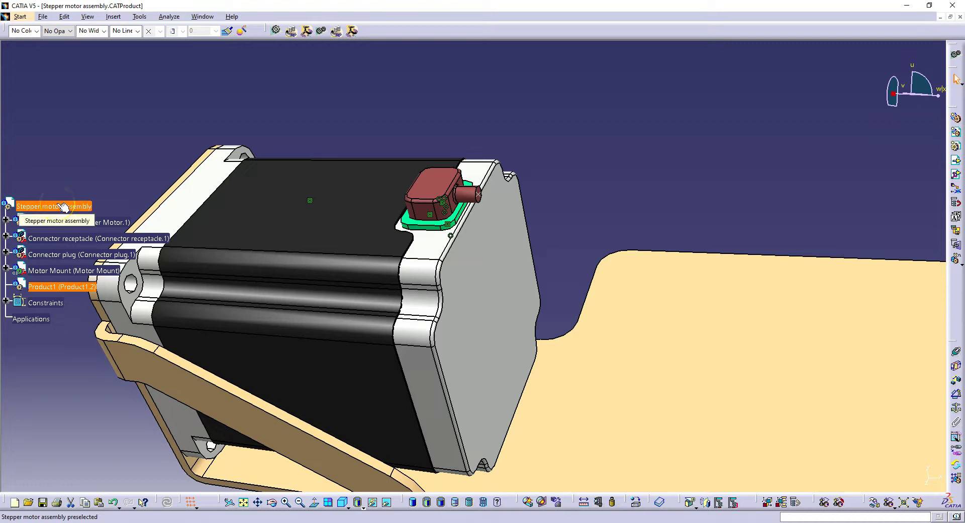
{"action": "left_click", "coordinate": [57, 288]}
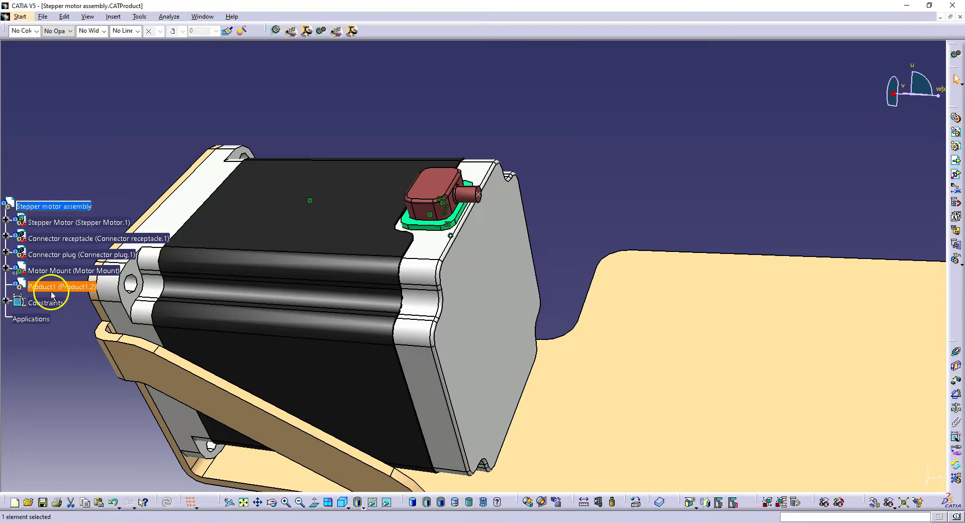
{"action": "double_click", "coordinate": [52, 290]}
{"action": "middle_click_drag", "start_coordinate": [176, 211], "coordinate": [338, 79]}
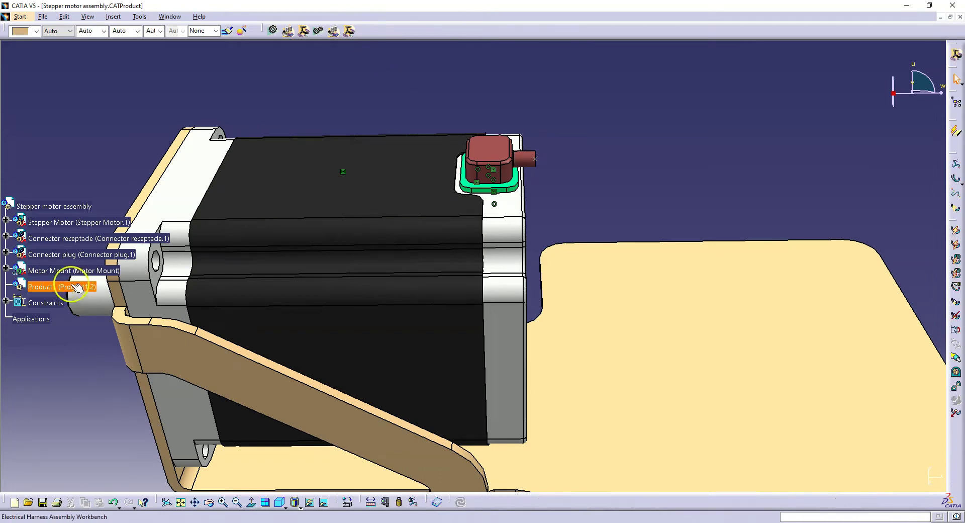
Convert Product1 into Geometrical Bundle1 and expand its Publications branch
{"action": "middle_click_drag", "start_coordinate": [302, 241], "coordinate": [597, 144]}
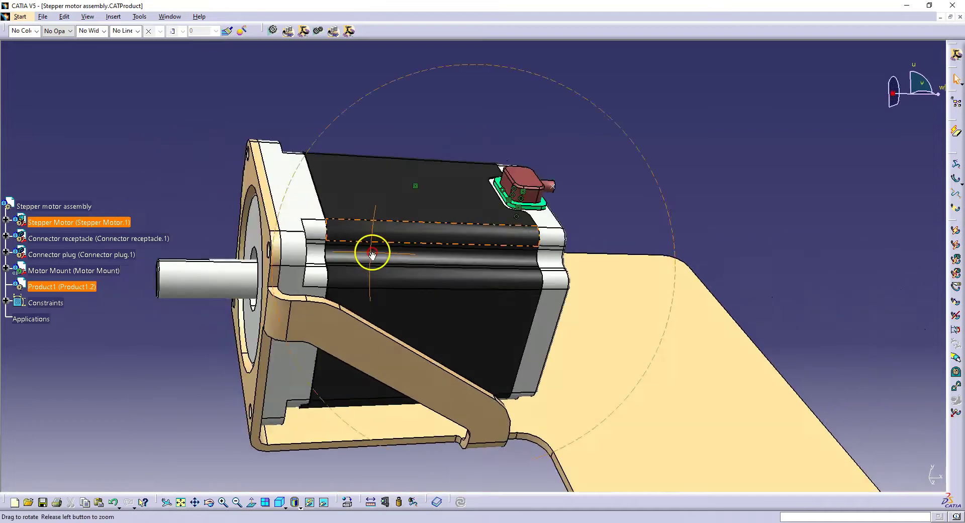
{"action": "left_click", "coordinate": [955, 170]}
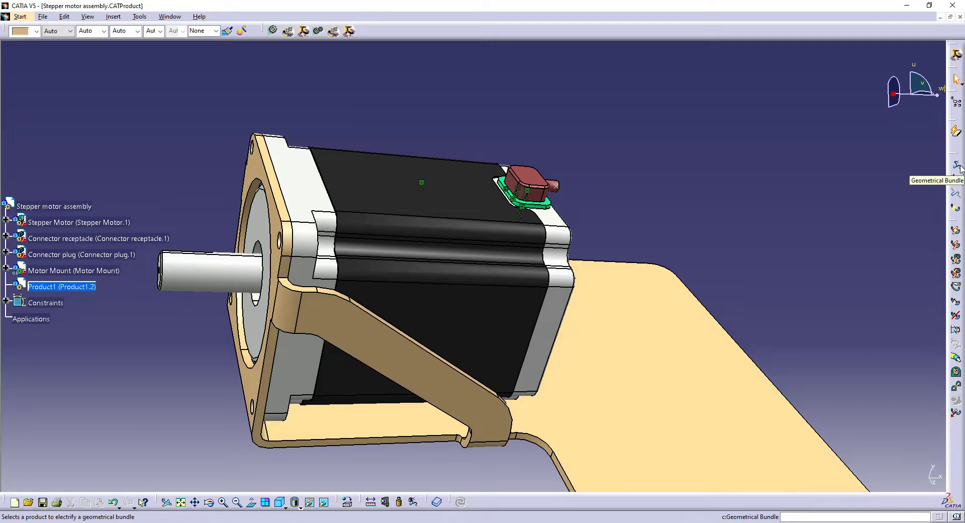
{"action": "left_click", "coordinate": [958, 166]}
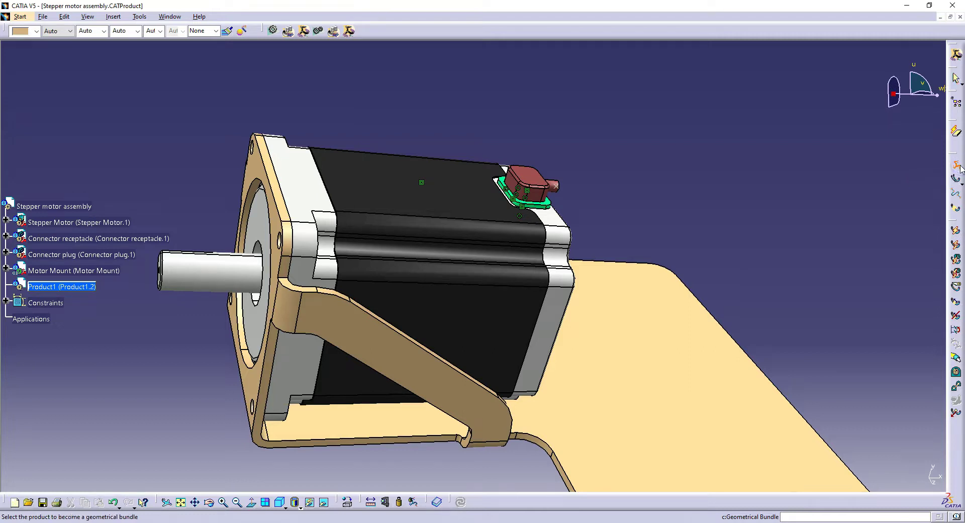
{"action": "left_click", "coordinate": [50, 286]}
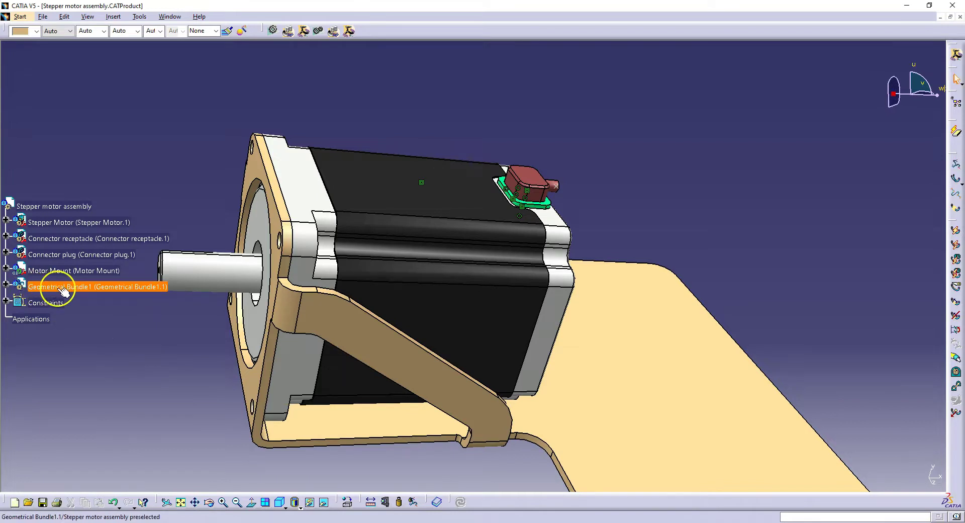
{"action": "left_click", "coordinate": [22, 288]}
{"action": "left_click", "coordinate": [6, 284]}
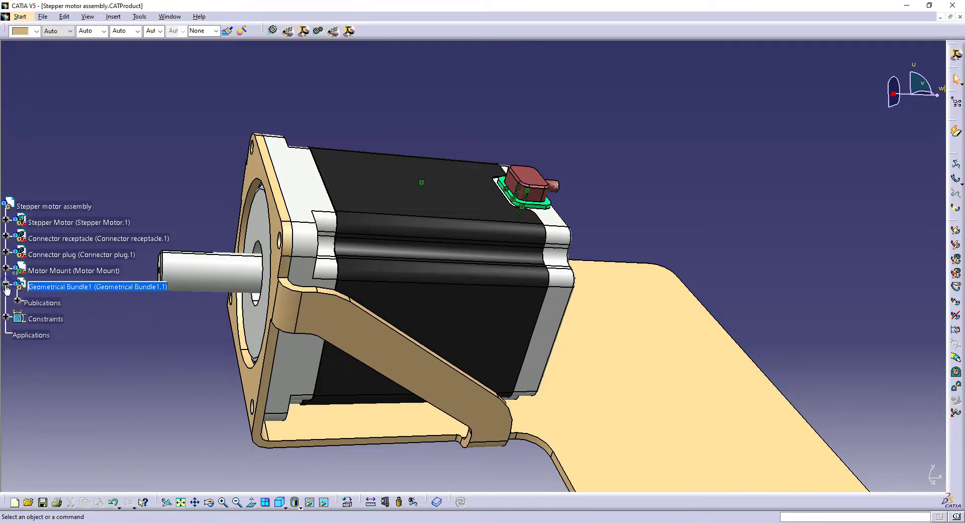
{"action": "left_click", "coordinate": [17, 303]}
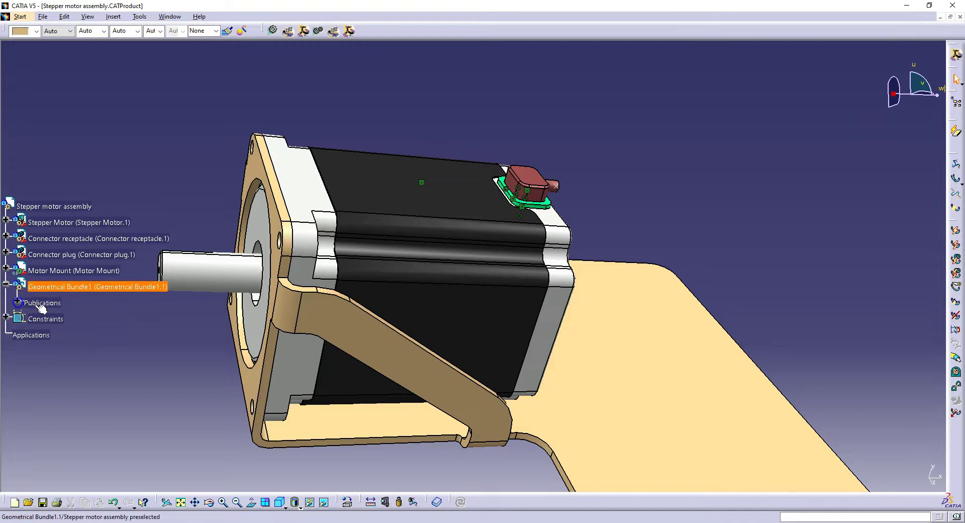
Add Multi-branchable1 to Geometrical Bundle1, expand it to show Branchable.1, and cancel Branch Definition
{"action": "left_click", "coordinate": [95, 286]}
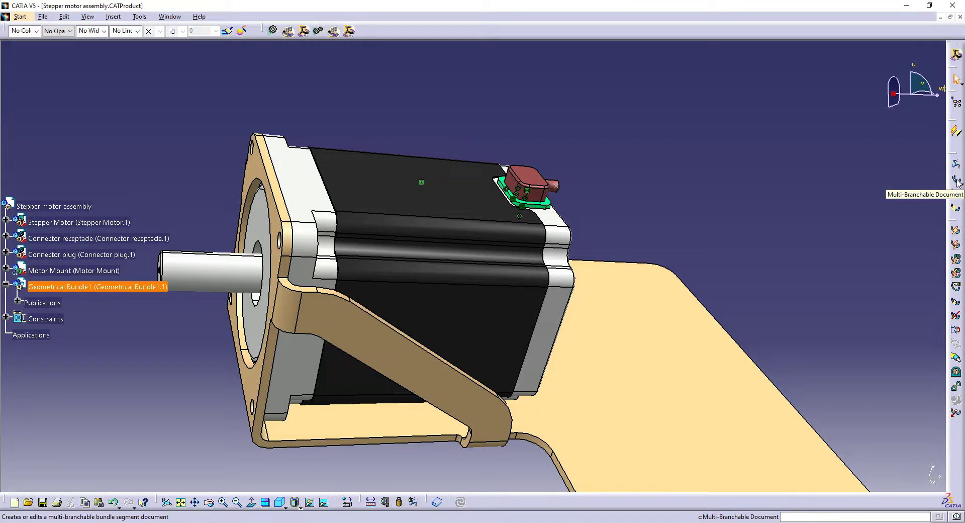
{"action": "left_click", "coordinate": [957, 181]}
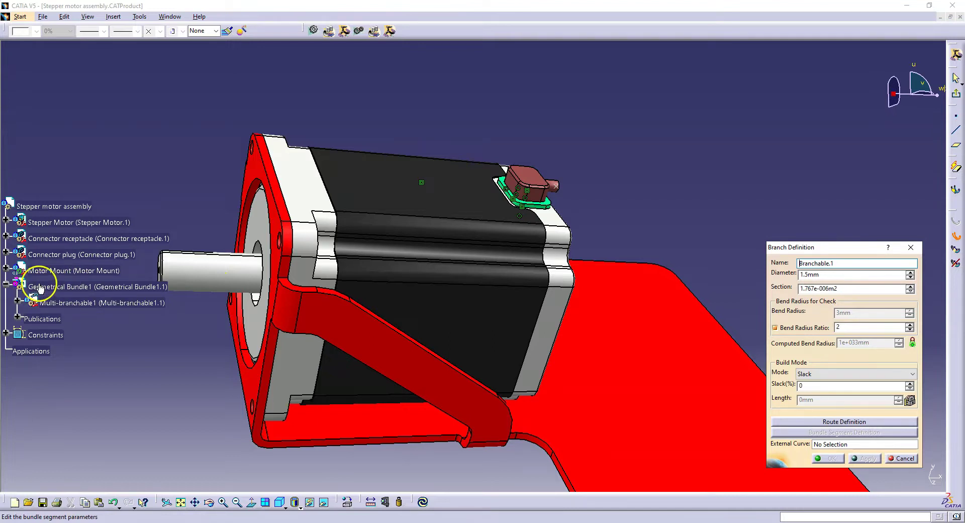
{"action": "left_click", "coordinate": [17, 301]}
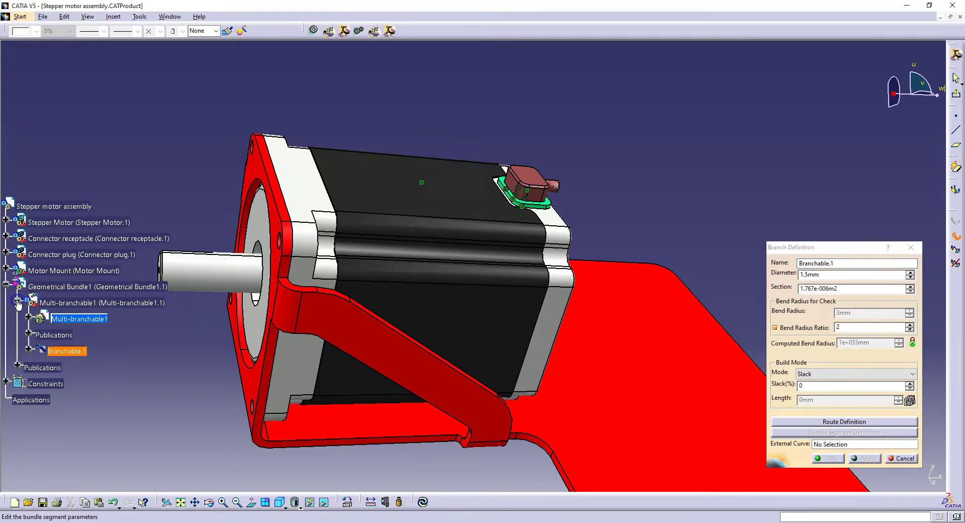
{"action": "left_click", "coordinate": [30, 317]}
{"action": "scroll", "coordinate": [122, 383], "scroll_direction": "down", "scroll_amount": 3}
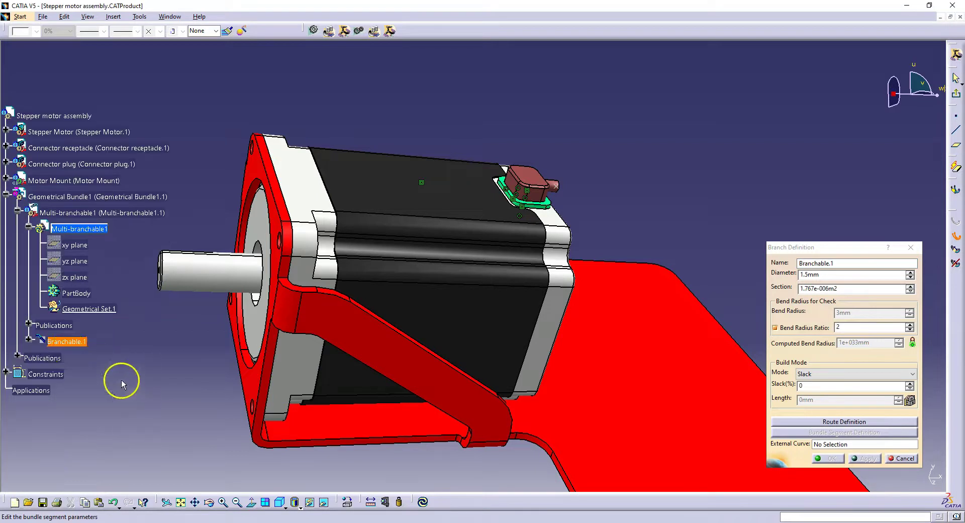
{"action": "left_click", "coordinate": [910, 458]}
Reactivate and update the top-level Stepper motor assembly, then select Multi-branchable1
{"action": "mouse_move", "coordinate": [328, 261]}
{"action": "middle_mouse_down"}
{"action": "mouse_move", "coordinate": [245, 237]}
{"action": "mouse_move", "coordinate": [323, 478]}
{"action": "middle_mouse_up"}
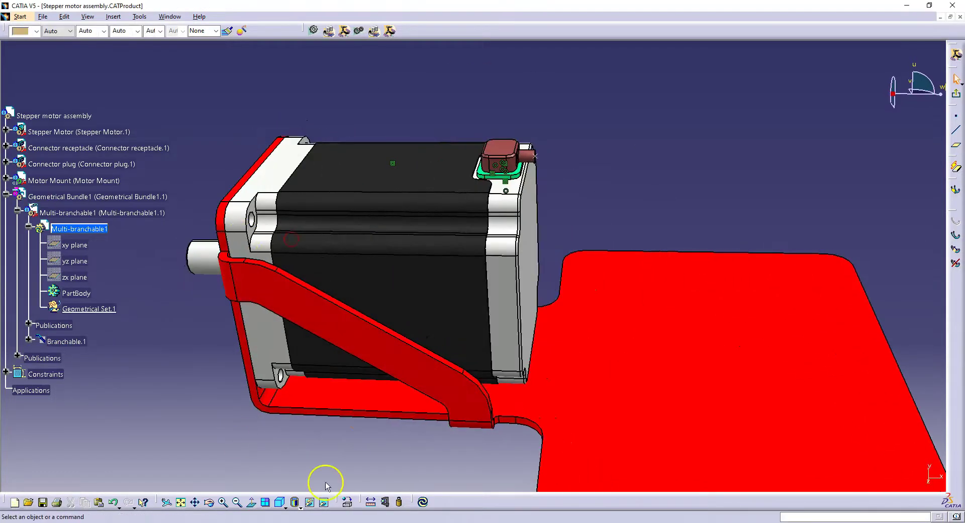
{"action": "left_click", "coordinate": [75, 115]}
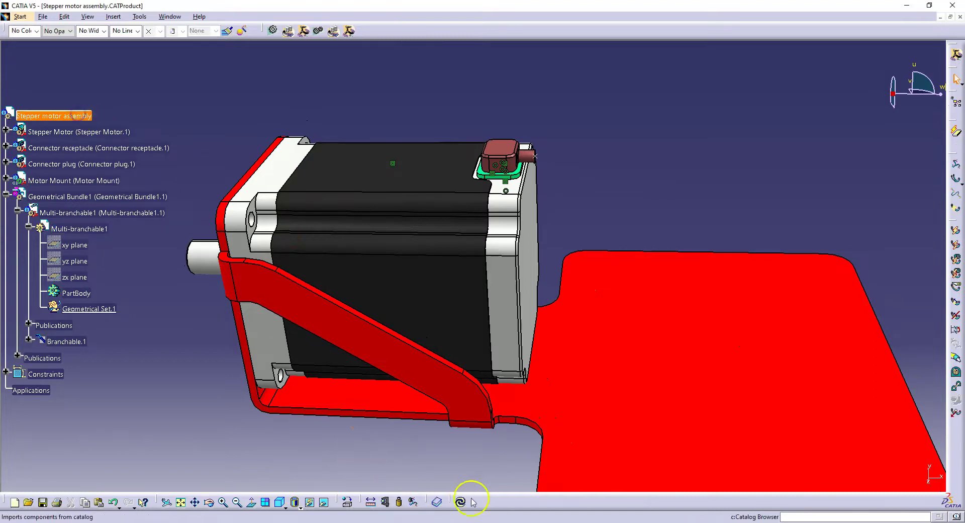
{"action": "left_click", "coordinate": [461, 502]}
{"action": "middle_click_drag", "start_coordinate": [381, 442], "coordinate": [318, 344]}
{"action": "left_click", "coordinate": [76, 213]}
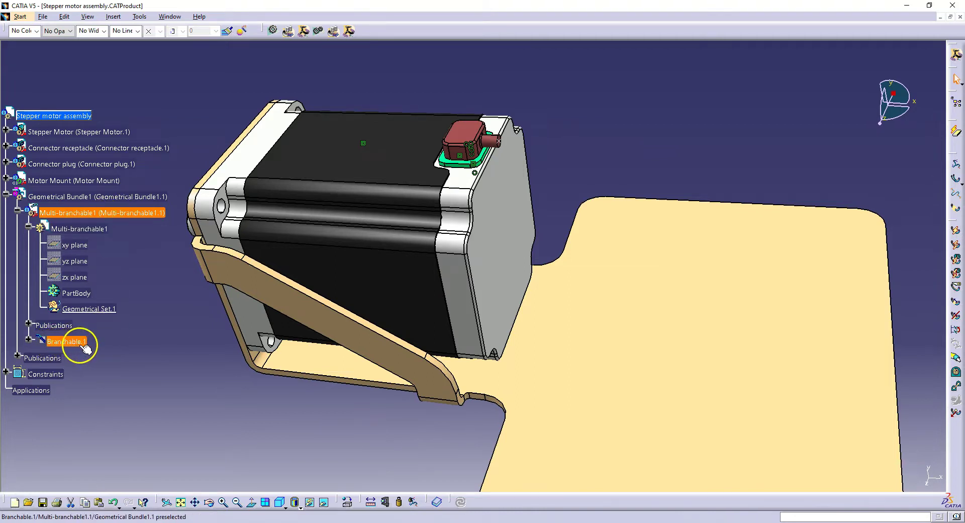
Open Branchable.1's branch definition (1.5 mm diameter, zero slack) and orbit around the motor
{"action": "double_click", "coordinate": [85, 230]}
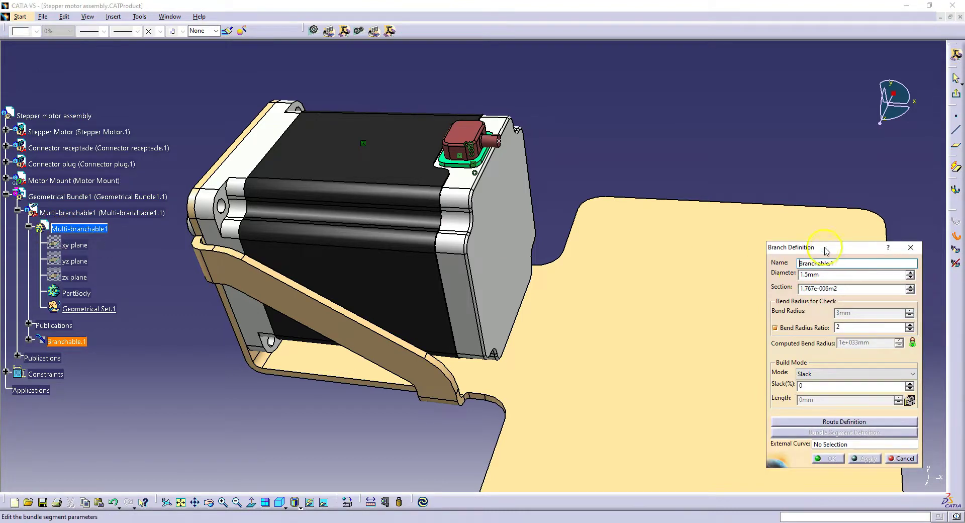
{"action": "left_click_drag", "start_coordinate": [827, 250], "coordinate": [830, 155]}
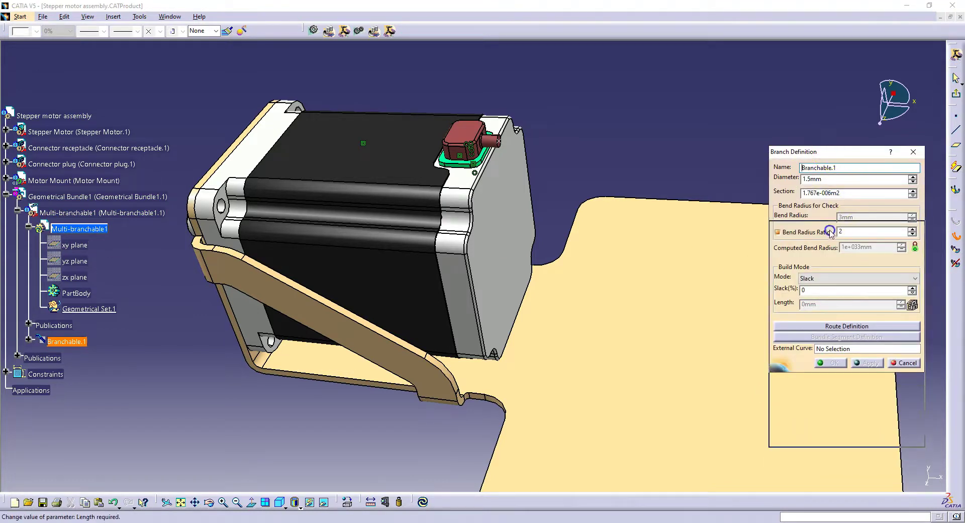
{"action": "mouse_move", "coordinate": [538, 278]}
{"action": "middle_mouse_down"}
{"action": "mouse_move", "coordinate": [403, 297]}
{"action": "mouse_move", "coordinate": [502, 363]}
{"action": "middle_mouse_up"}
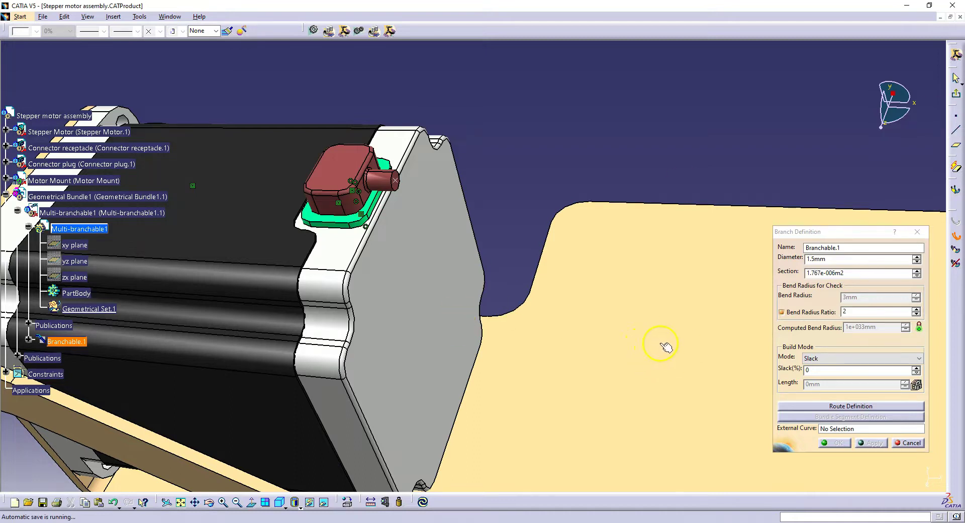
{"action": "mouse_move", "coordinate": [666, 347]}
{"action": "middle_mouse_down"}
{"action": "mouse_move", "coordinate": [614, 295]}
{"action": "mouse_move", "coordinate": [603, 324]}
{"action": "middle_mouse_up"}
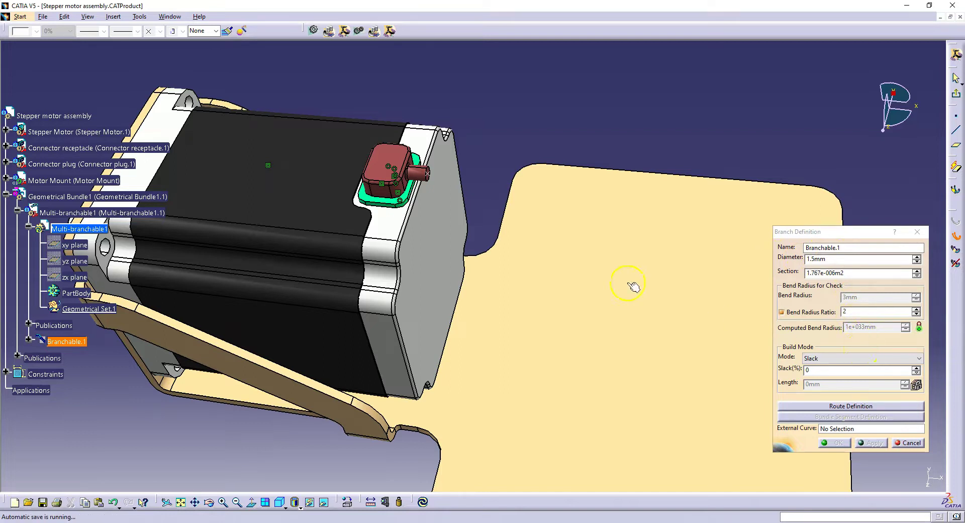
{"action": "middle_click_drag", "start_coordinate": [634, 286], "coordinate": [582, 270]}
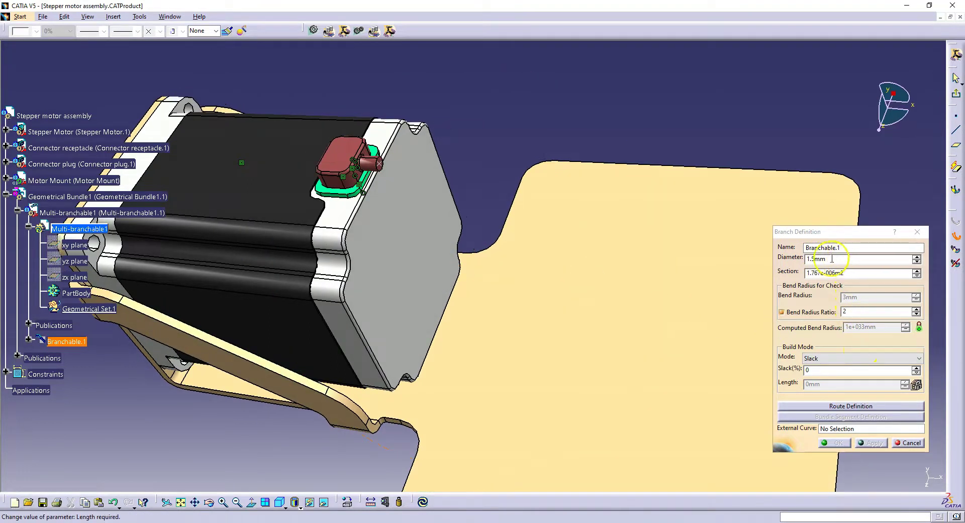
Change Branchable.1's diameter from 1.5 mm to 3 mm, updating the bend radius to 6 mm
{"action": "left_click_drag", "start_coordinate": [832, 259], "coordinate": [780, 256]}
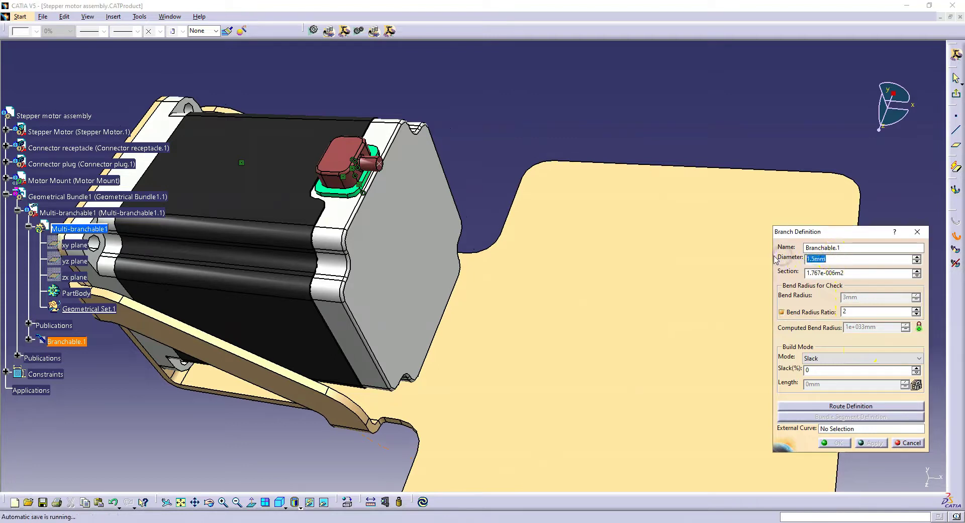
{"action": "type", "text": "3"}
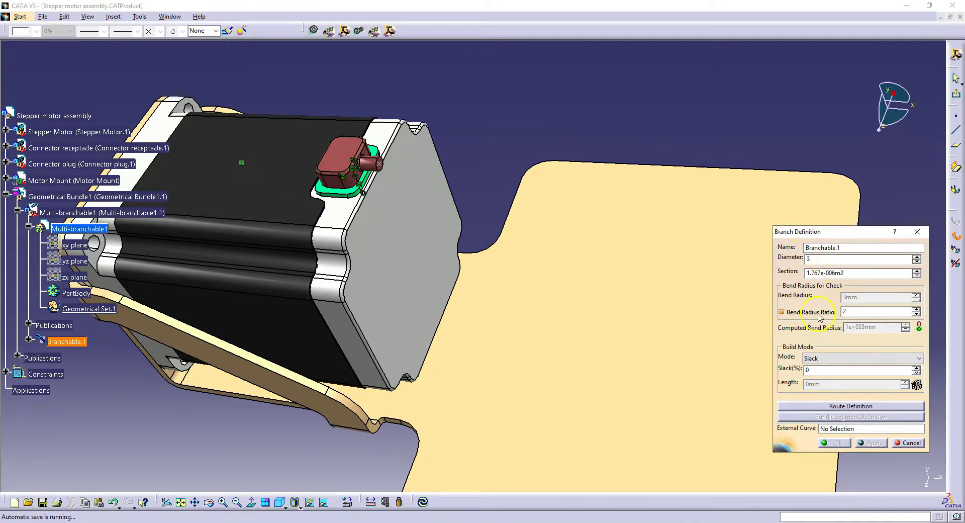
{"action": "left_click", "coordinate": [843, 312]}
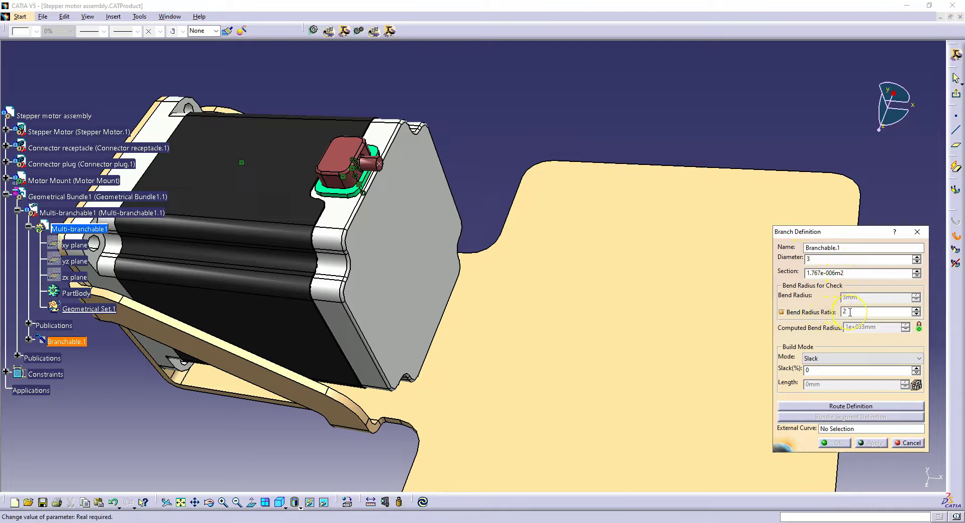
{"action": "left_click", "coordinate": [806, 317]}
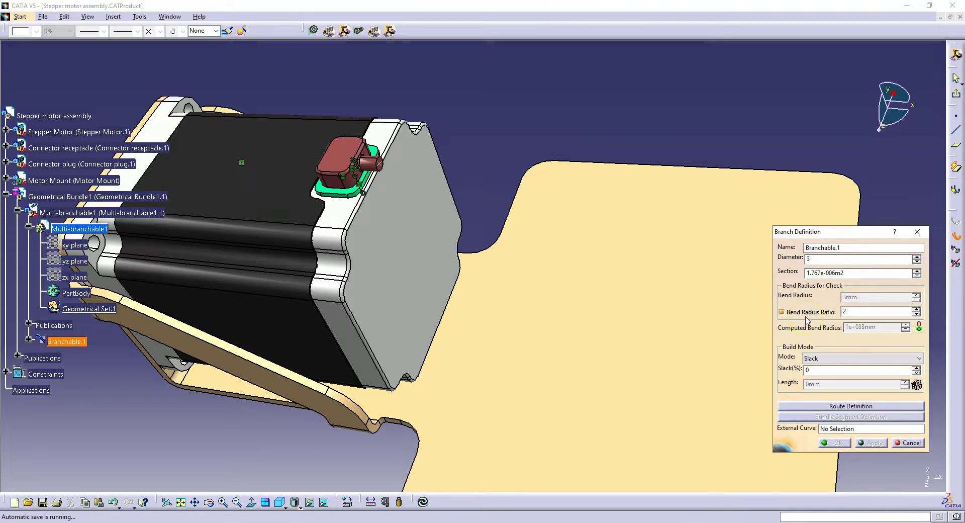
{"action": "left_click", "coordinate": [866, 307]}
{"action": "left_click", "coordinate": [858, 259]}
{"action": "left_click", "coordinate": [837, 407]}
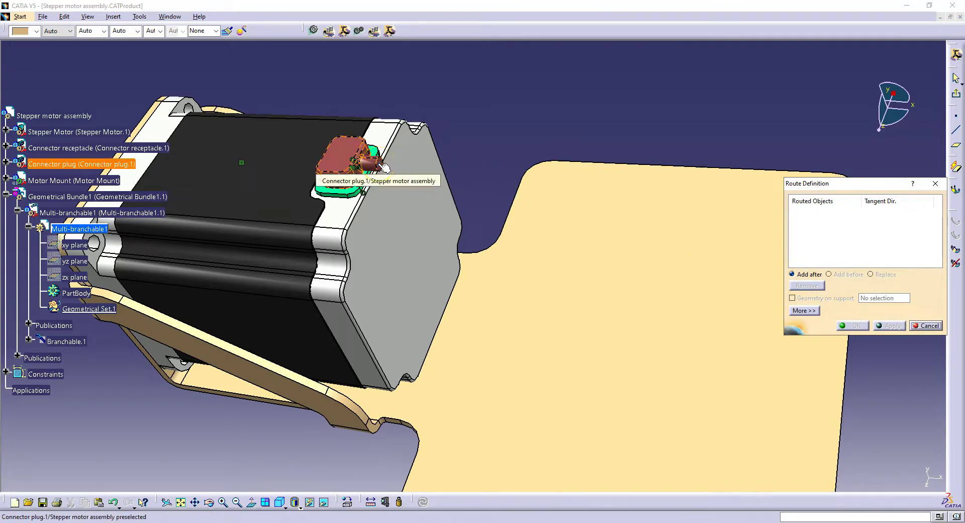
Add Connector plug.1 as the route's first object by picking it in the 3D view
{"action": "left_click", "coordinate": [377, 167]}
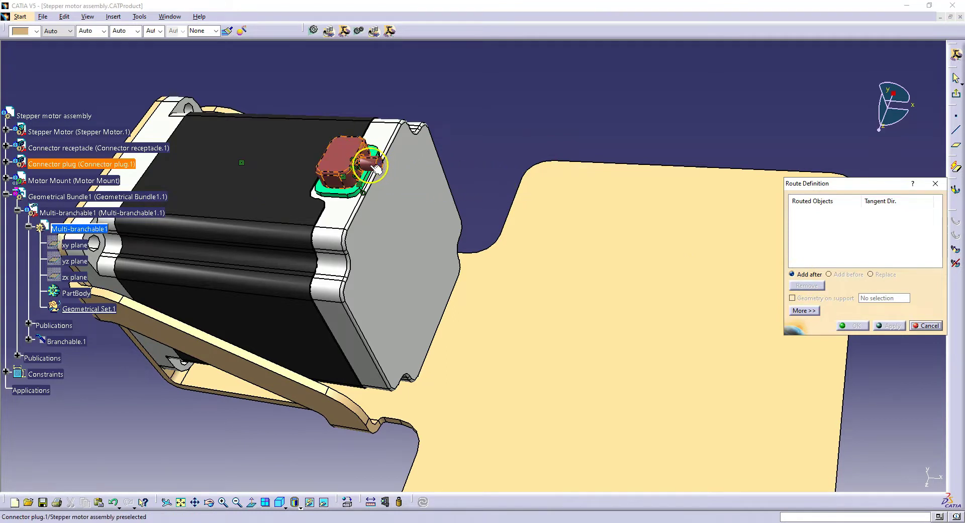
{"action": "left_click", "coordinate": [377, 165]}
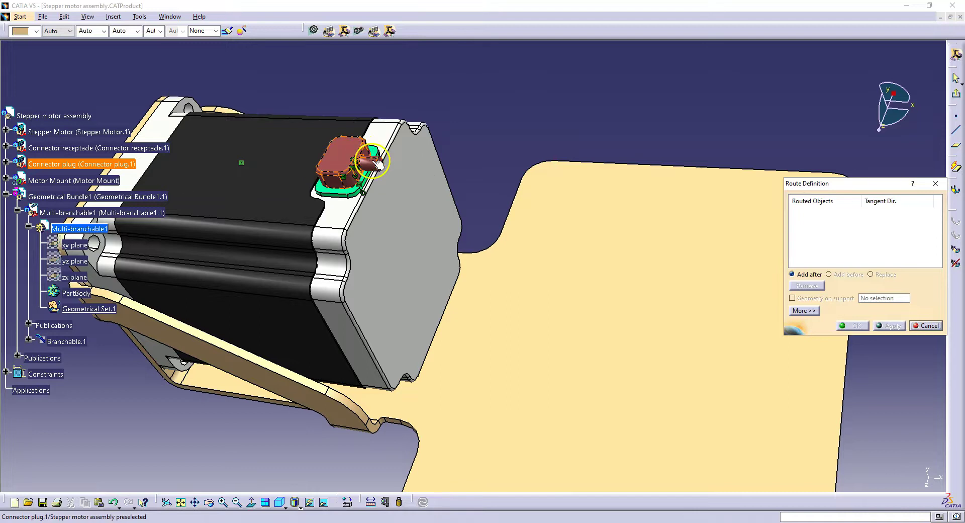
{"action": "left_click", "coordinate": [377, 163]}
{"action": "middle_click_drag", "start_coordinate": [377, 164], "coordinate": [392, 200]}
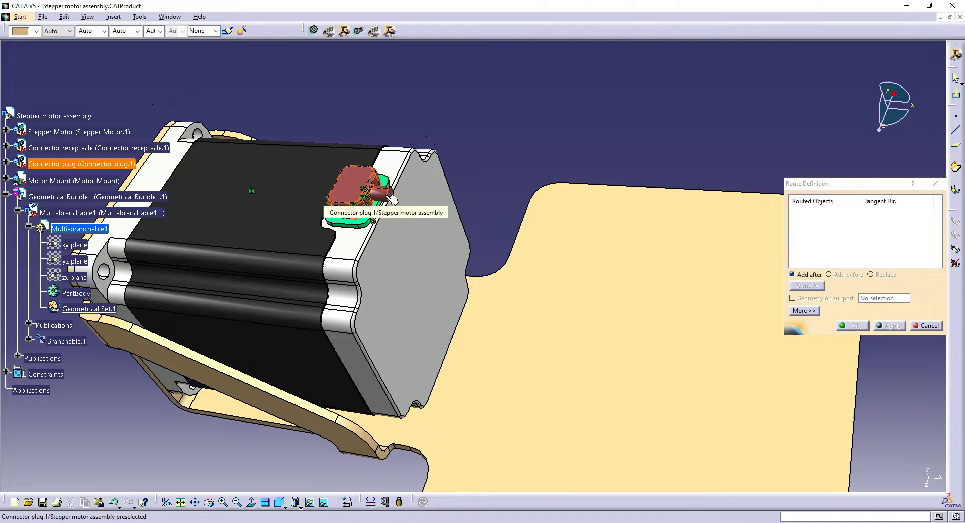
{"action": "left_click", "coordinate": [393, 199]}
{"action": "middle_click_drag", "start_coordinate": [410, 233], "coordinate": [304, 112], "text": "ctrl"}
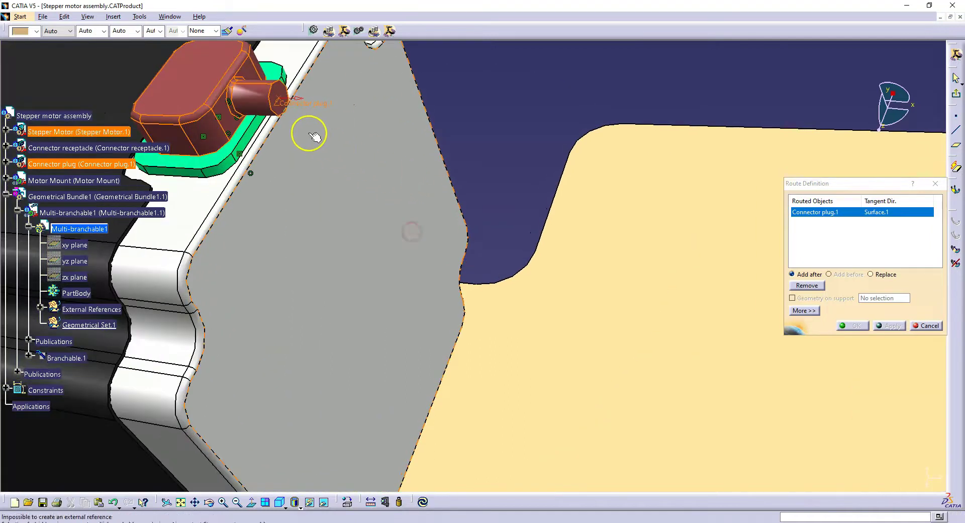
{"action": "left_click", "coordinate": [307, 110]}
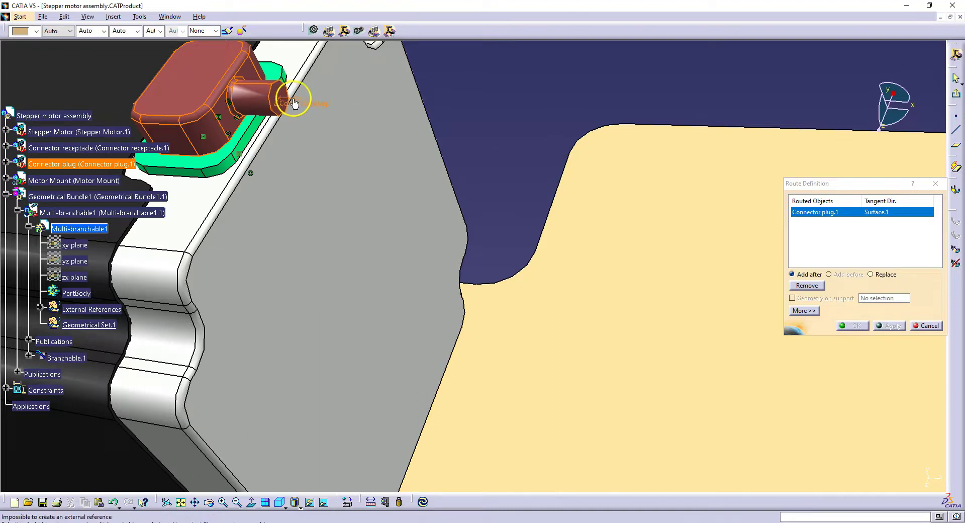
{"action": "left_click", "coordinate": [279, 104]}
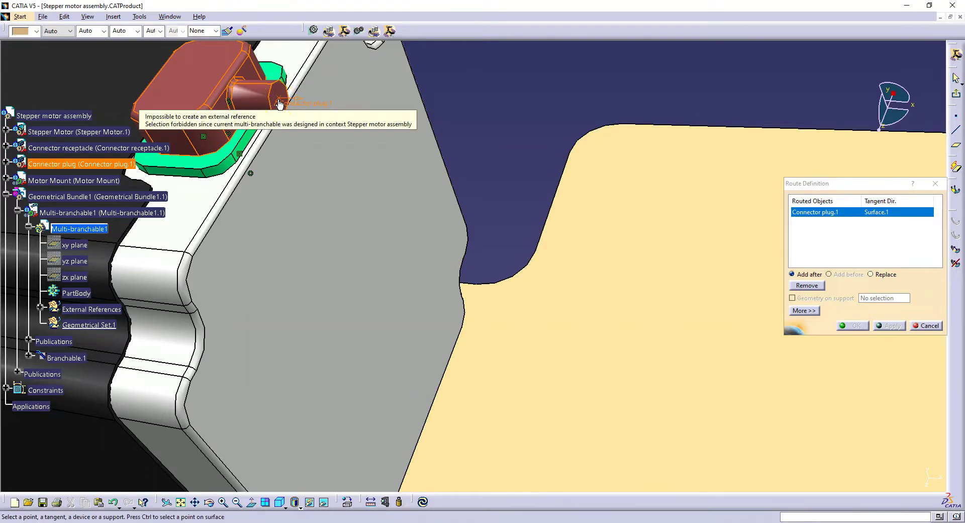
{"action": "left_click", "coordinate": [300, 101]}
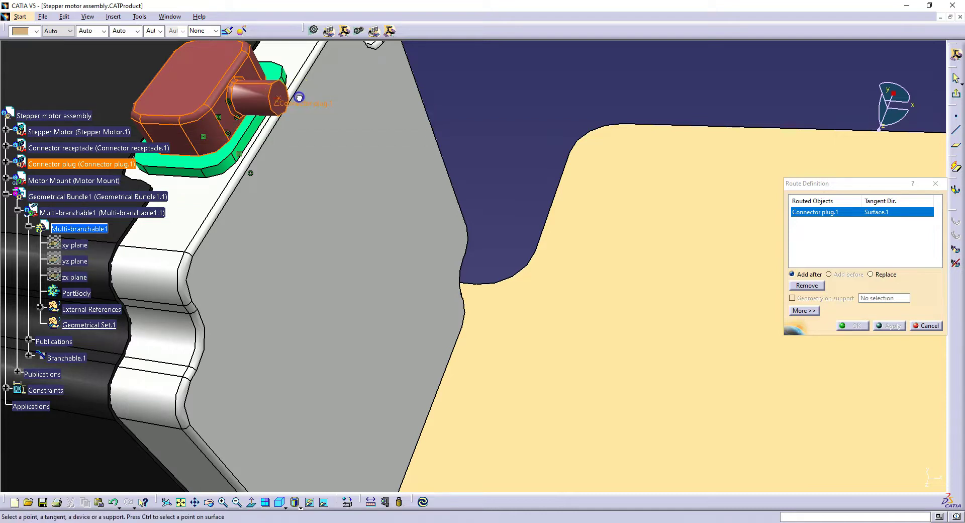
{"action": "left_click", "coordinate": [170, 112]}
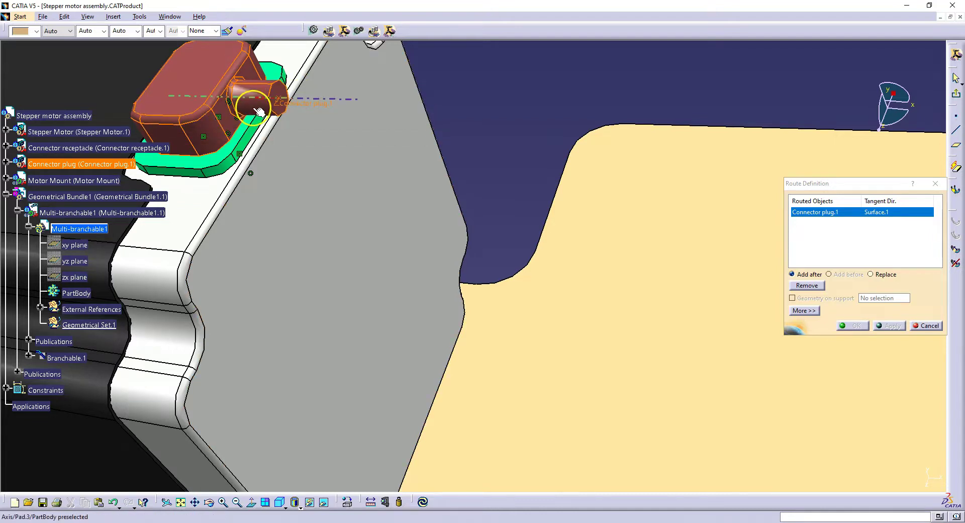
{"action": "middle_click_drag", "start_coordinate": [420, 198], "coordinate": [441, 267]}
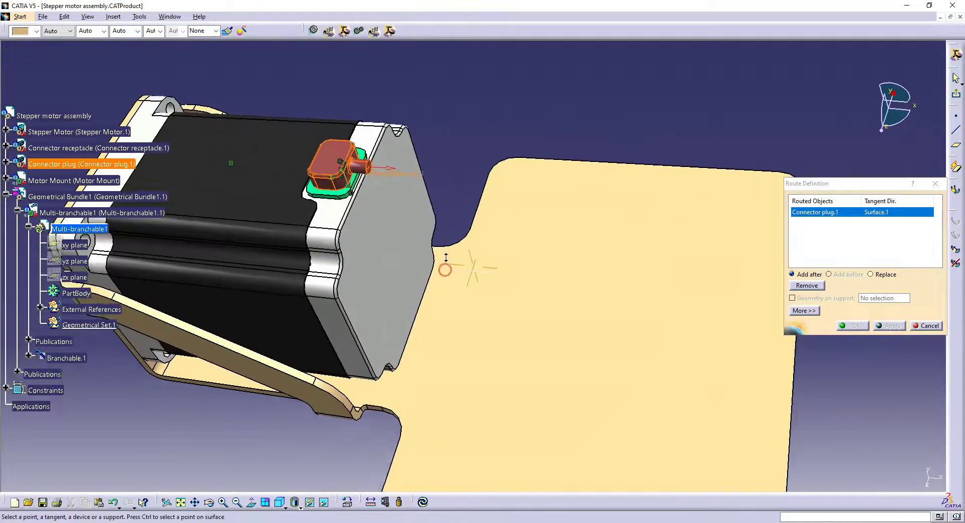
{"action": "left_click", "coordinate": [874, 212]}
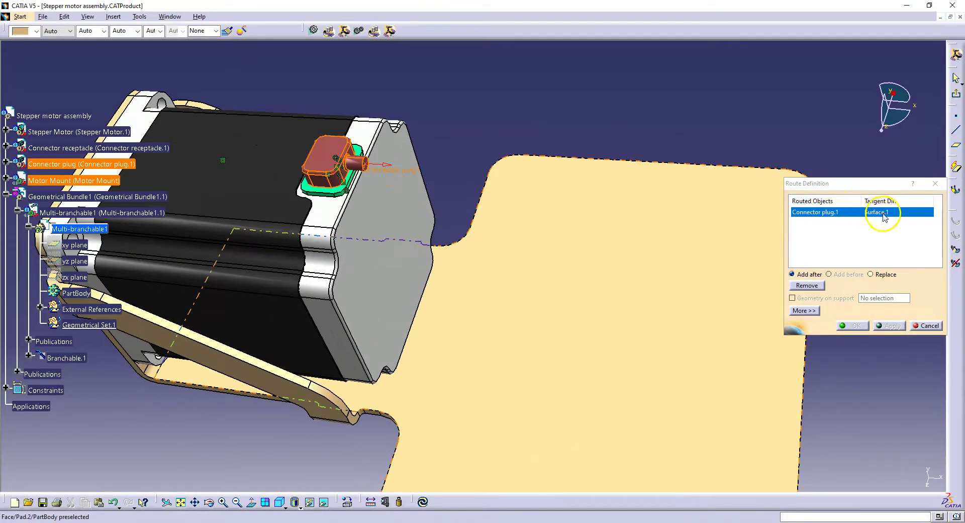
{"action": "left_click", "coordinate": [813, 213]}
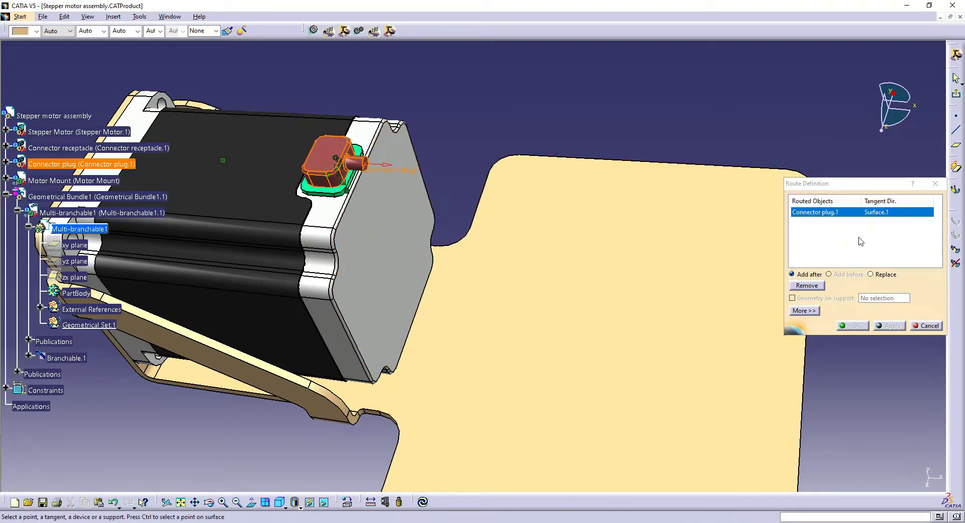
{"action": "left_click", "coordinate": [810, 275]}
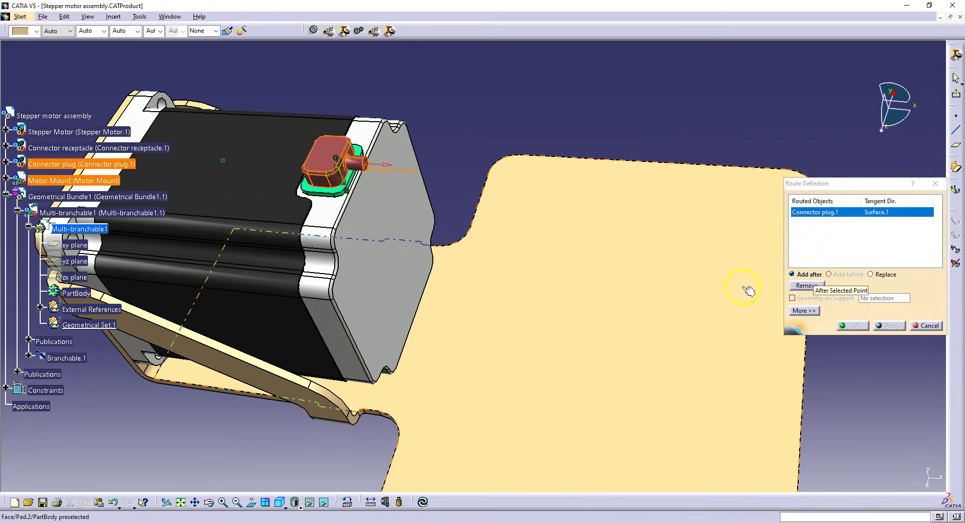
{"action": "mouse_move", "coordinate": [556, 323]}
{"action": "middle_mouse_down"}
{"action": "mouse_move", "coordinate": [535, 274]}
{"action": "mouse_move", "coordinate": [600, 315]}
{"action": "middle_mouse_up"}
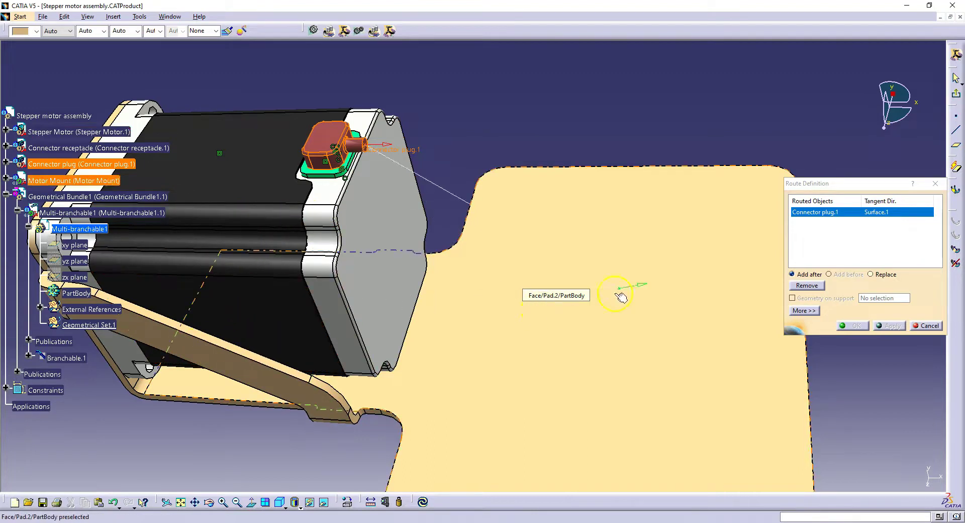
Add Point.2 on the motor mount plate face as the wire's next route point
{"action": "middle_click_drag", "start_coordinate": [496, 302], "coordinate": [442, 322], "text": "ctrl"}
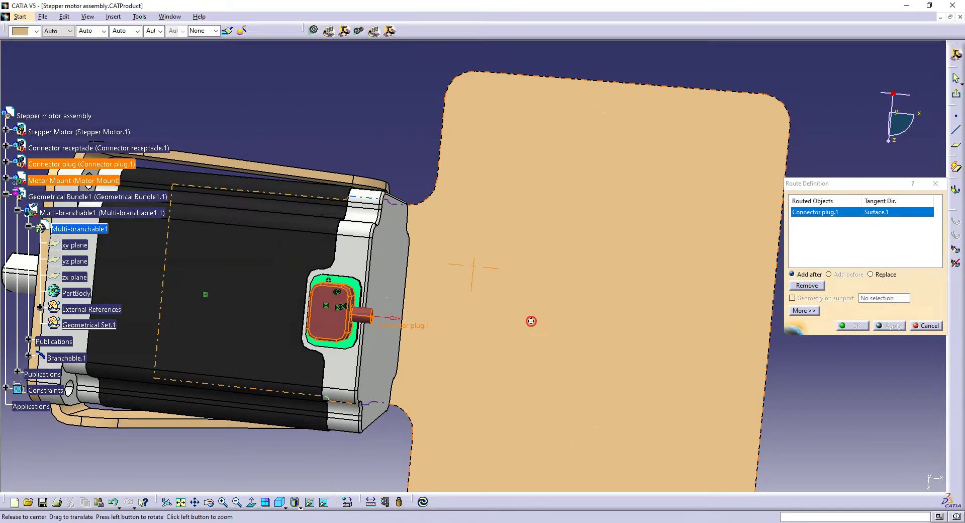
{"action": "middle_click_drag", "start_coordinate": [528, 325], "coordinate": [480, 323], "text": "ctrl"}
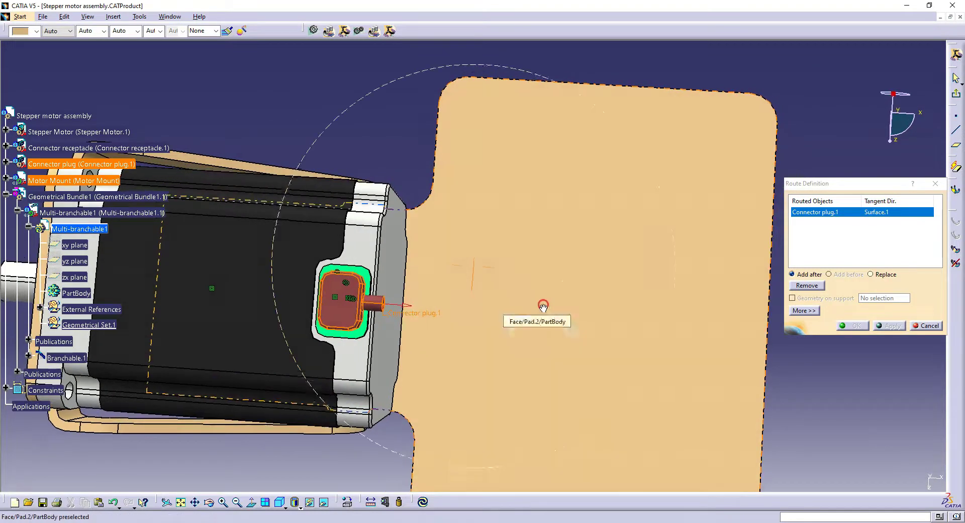
{"action": "left_click", "coordinate": [585, 327]}
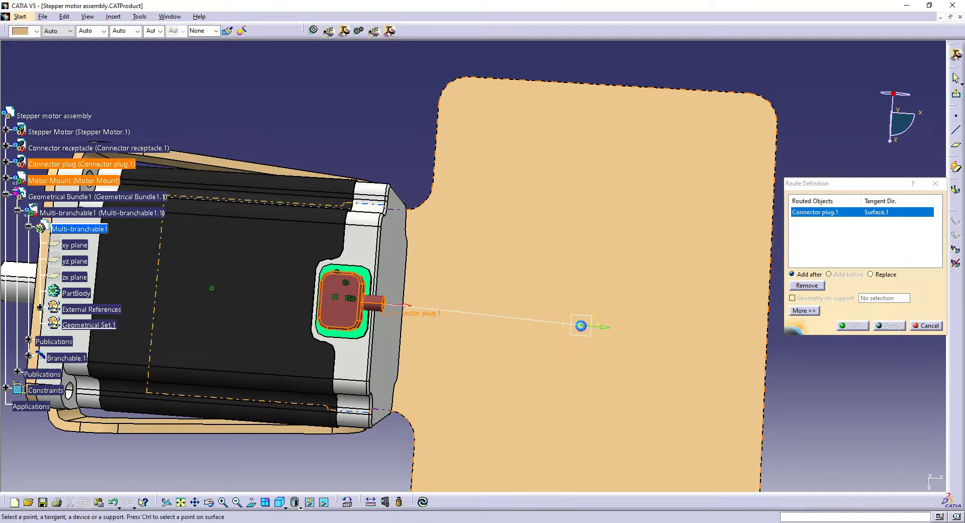
{"action": "middle_click_drag", "start_coordinate": [581, 326], "coordinate": [409, 134], "text": "ctrl"}
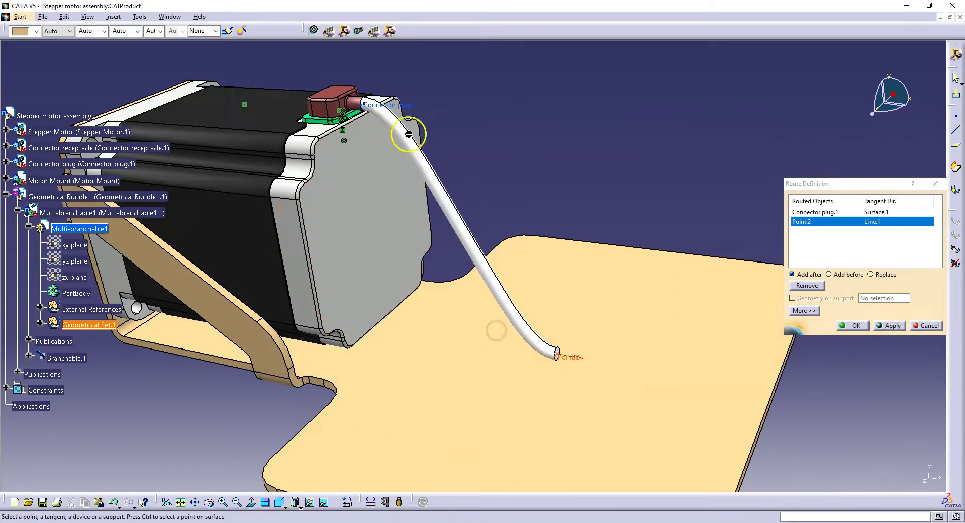
Extend the route beyond Point.2 with Point.5 further along the mount plate face
{"action": "middle_click_drag", "start_coordinate": [596, 358], "coordinate": [568, 311], "text": "ctrl"}
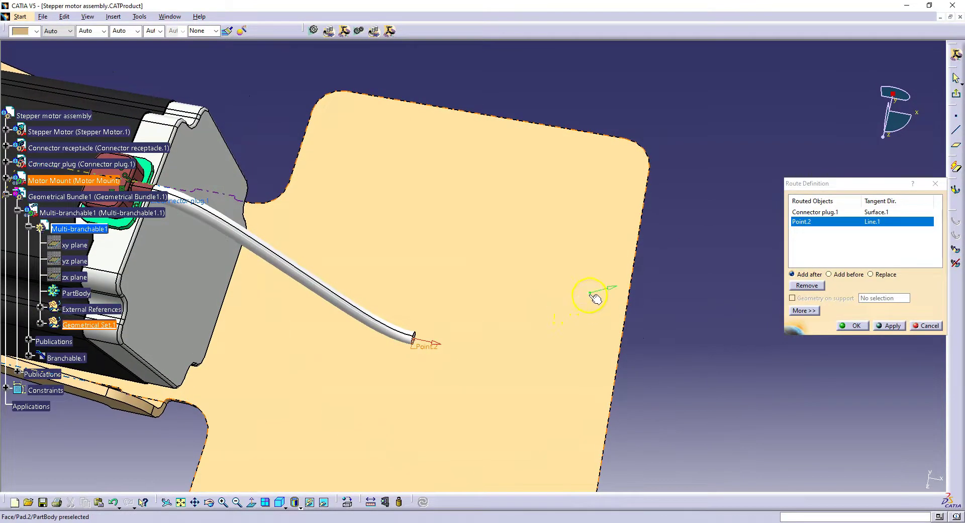
{"action": "left_click", "coordinate": [588, 265]}
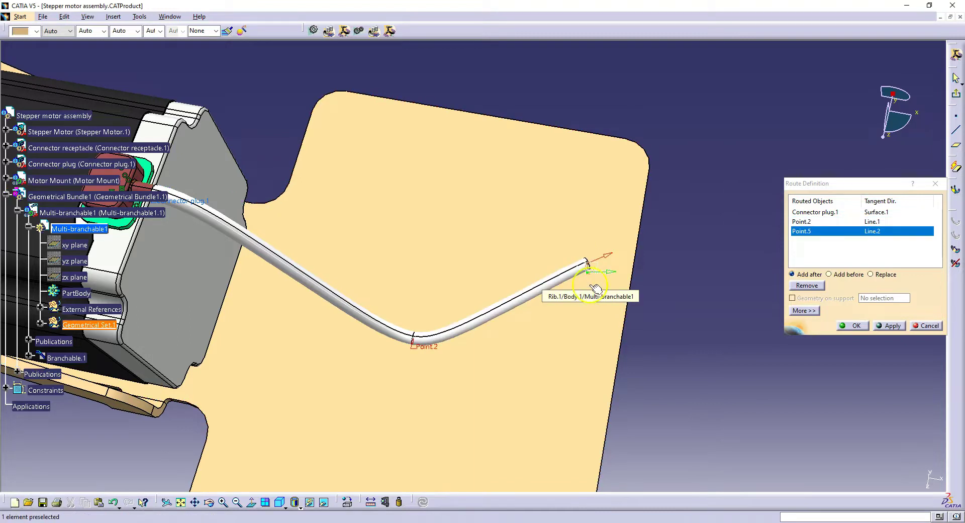
{"action": "middle_click_drag", "start_coordinate": [550, 290], "coordinate": [500, 338], "text": "ctrl"}
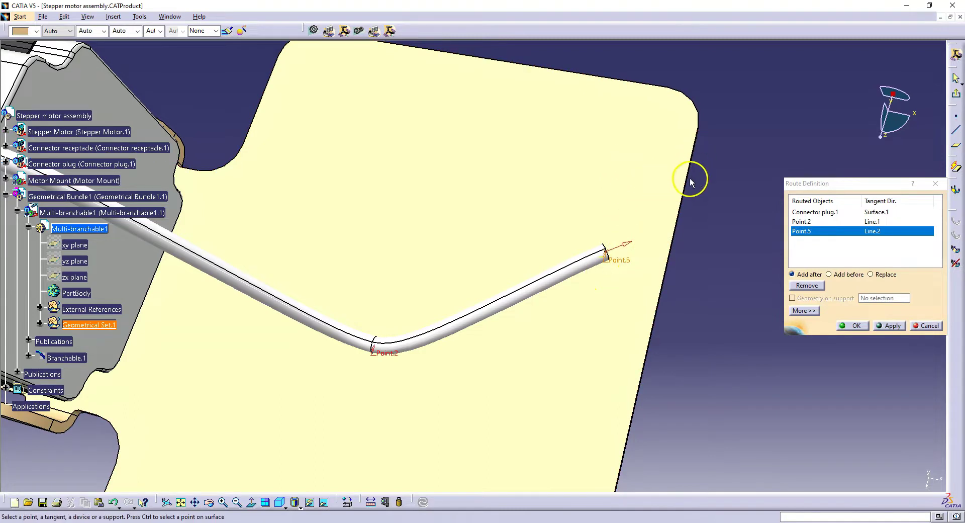
{"action": "middle_click_drag", "start_coordinate": [657, 279], "coordinate": [635, 219]}
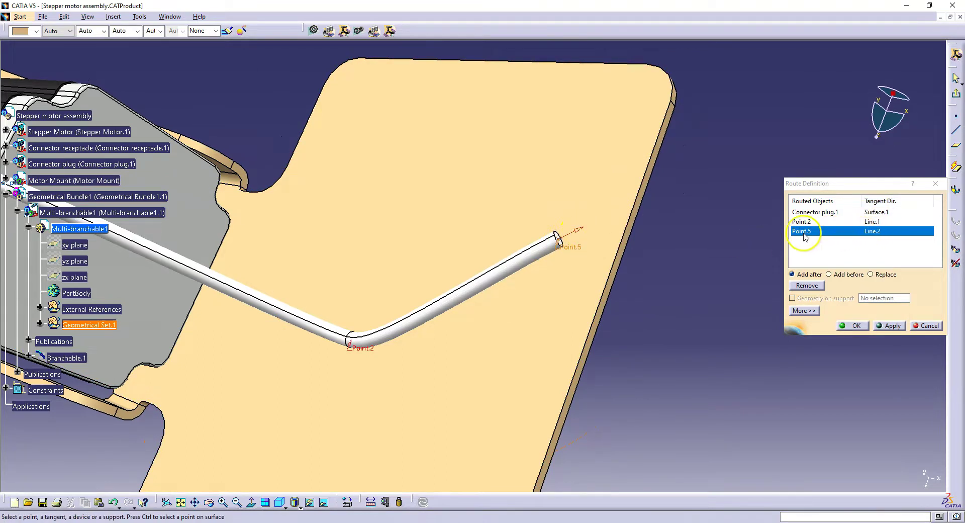
Orient the wire end at Point.5 and clear Point.2's existing tangent constraint
{"action": "left_click", "coordinate": [619, 263]}
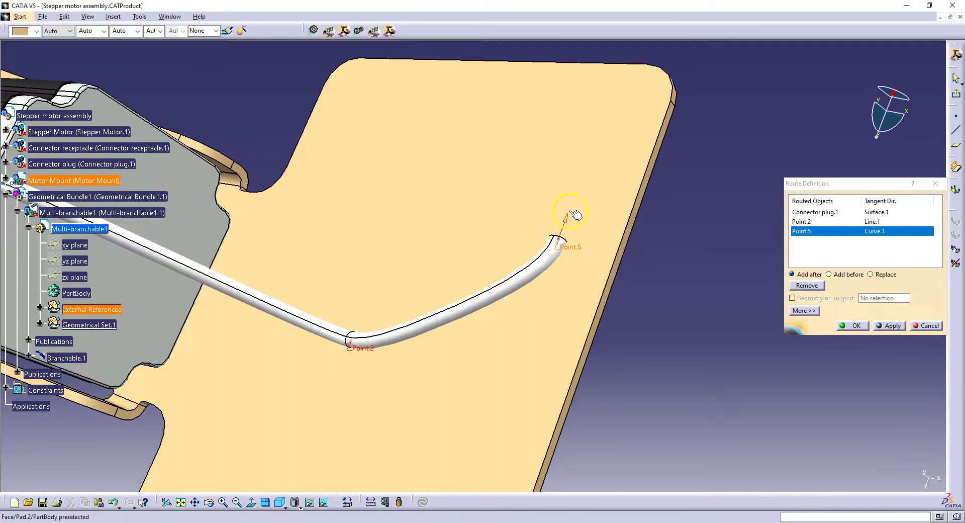
{"action": "middle_click_drag", "start_coordinate": [470, 297], "coordinate": [475, 375]}
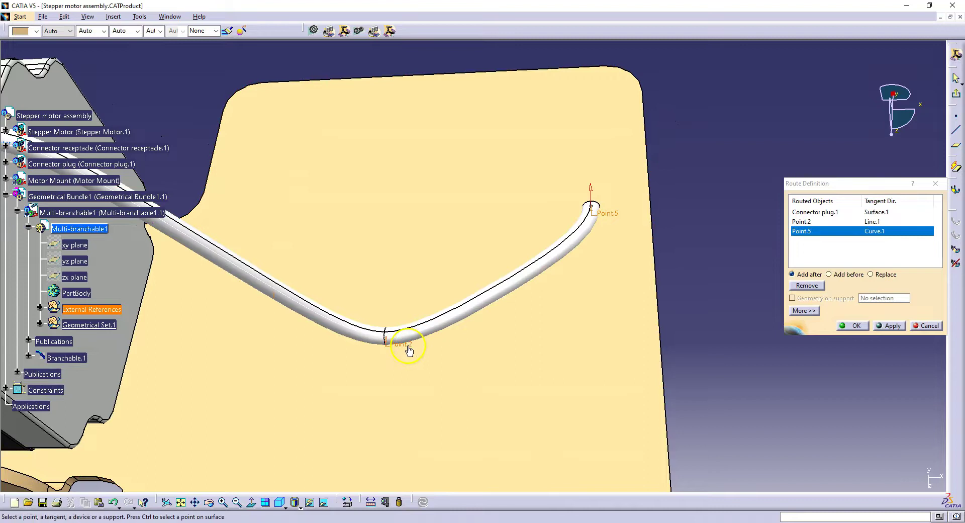
{"action": "left_click", "coordinate": [408, 347]}
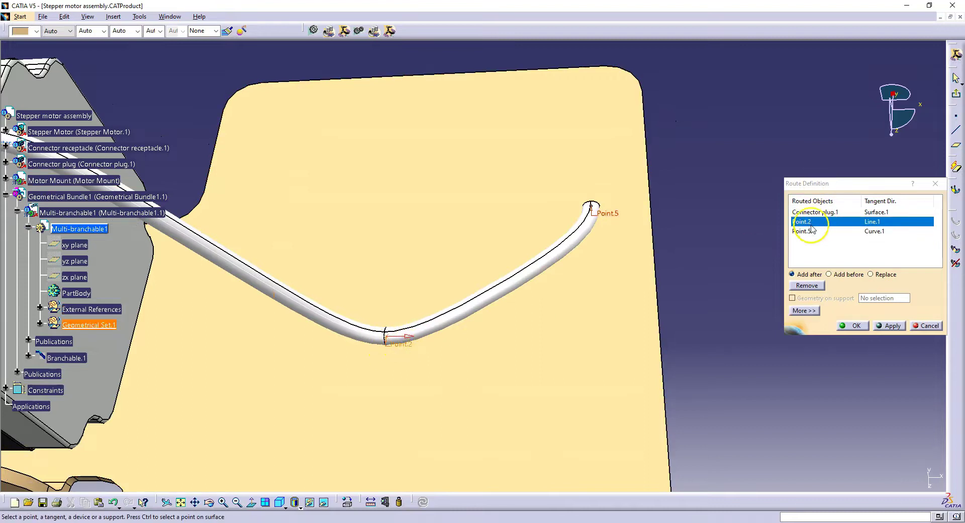
{"action": "left_click", "coordinate": [816, 311]}
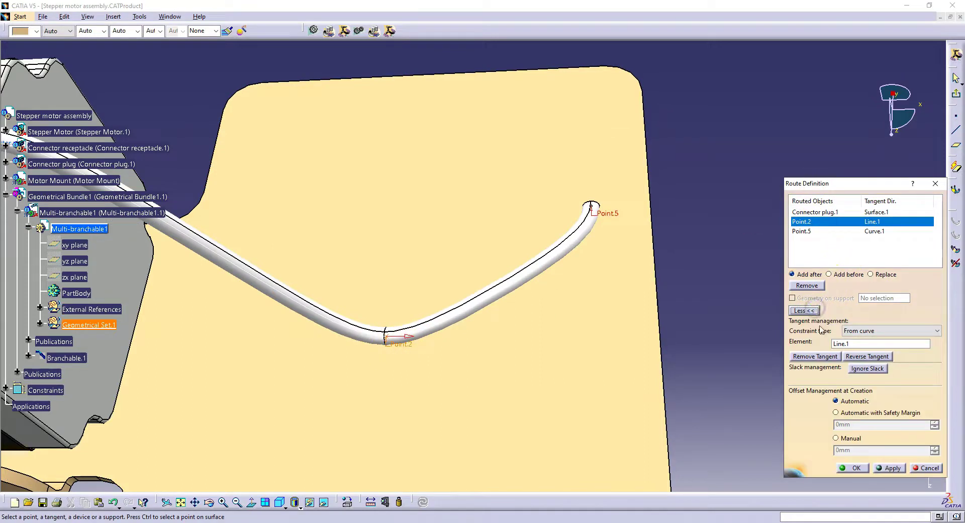
{"action": "left_click", "coordinate": [816, 356]}
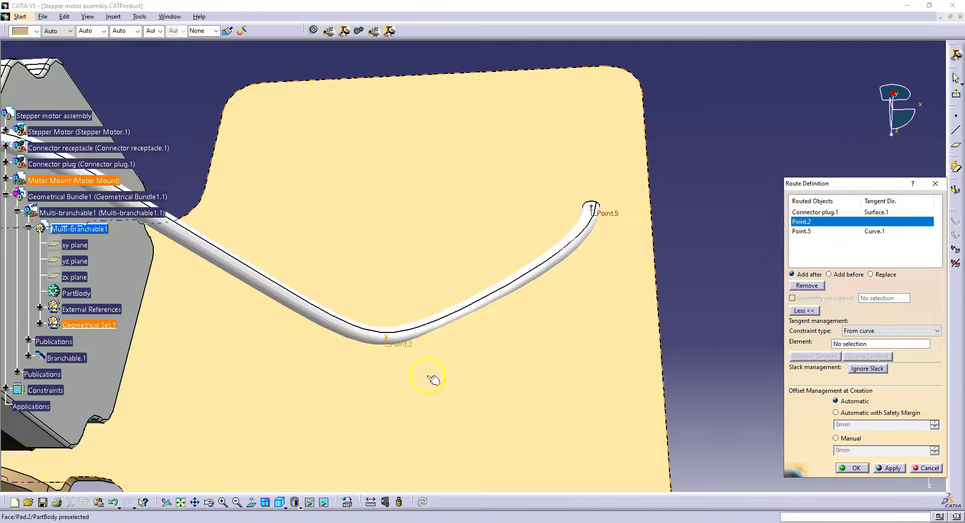
Make Point.2 tangent to Curve.2 and confirm the 116.163 mm route
{"action": "middle_click_drag", "start_coordinate": [432, 379], "coordinate": [407, 193]}
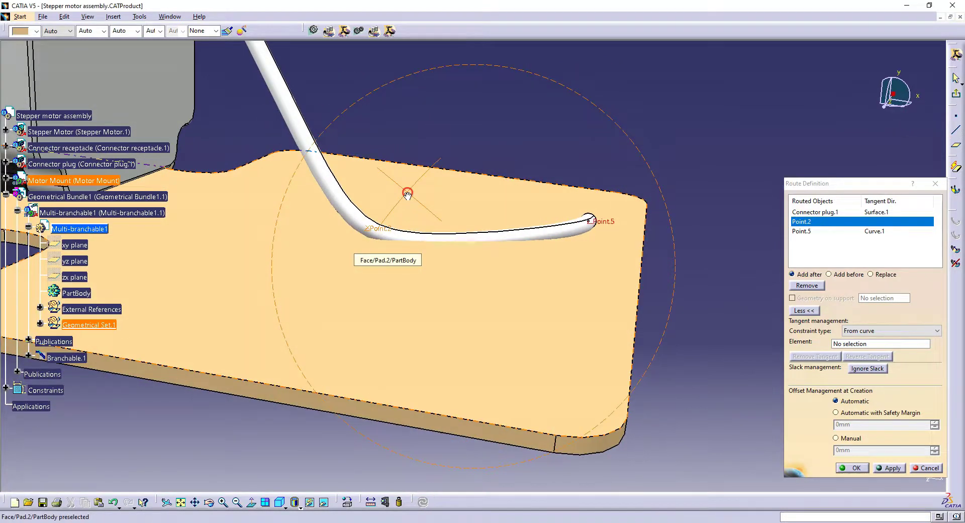
{"action": "left_click", "coordinate": [429, 253]}
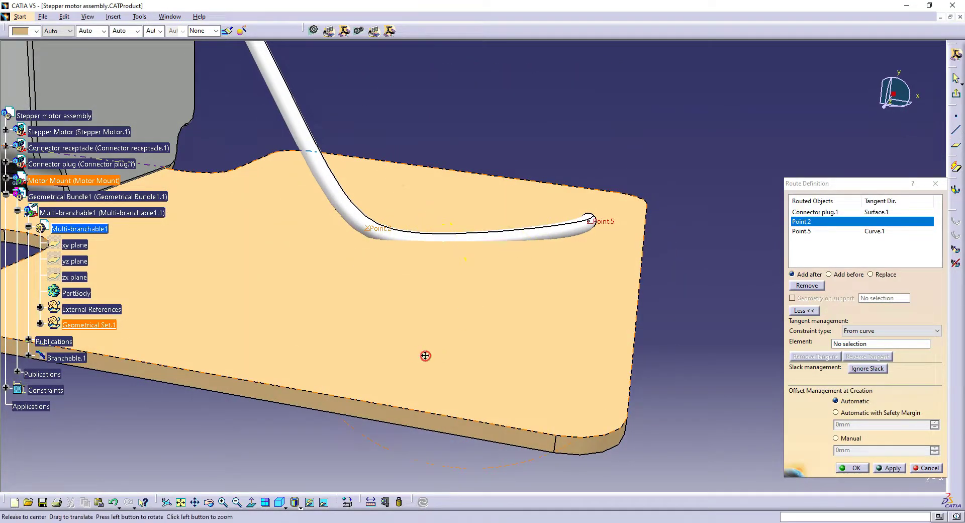
{"action": "middle_click_drag", "start_coordinate": [425, 355], "coordinate": [457, 327]}
{"action": "left_click", "coordinate": [410, 259]}
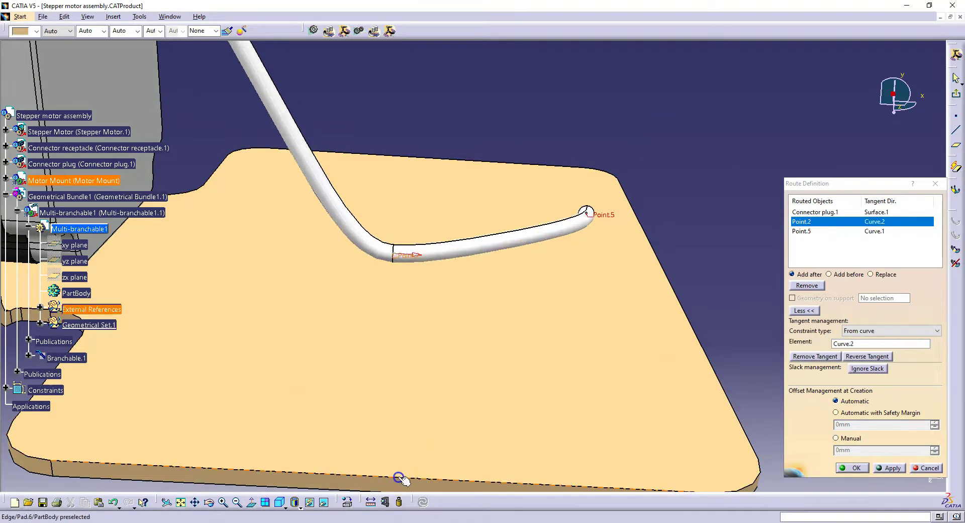
{"action": "mouse_move", "coordinate": [402, 478]}
{"action": "middle_mouse_down"}
{"action": "mouse_move", "coordinate": [398, 351]}
{"action": "mouse_move", "coordinate": [467, 295]}
{"action": "mouse_move", "coordinate": [469, 448]}
{"action": "mouse_move", "coordinate": [478, 379]}
{"action": "mouse_move", "coordinate": [491, 366]}
{"action": "middle_mouse_up"}
{"action": "left_click", "coordinate": [853, 468]}
{"action": "mouse_move", "coordinate": [430, 370]}
{"action": "middle_mouse_down"}
{"action": "mouse_move", "coordinate": [511, 231]}
{"action": "mouse_move", "coordinate": [425, 237]}
{"action": "mouse_move", "coordinate": [492, 326]}
{"action": "mouse_move", "coordinate": [431, 273]}
{"action": "mouse_move", "coordinate": [454, 226]}
{"action": "mouse_move", "coordinate": [444, 230]}
{"action": "mouse_move", "coordinate": [483, 348]}
{"action": "mouse_move", "coordinate": [512, 373]}
{"action": "middle_mouse_up"}
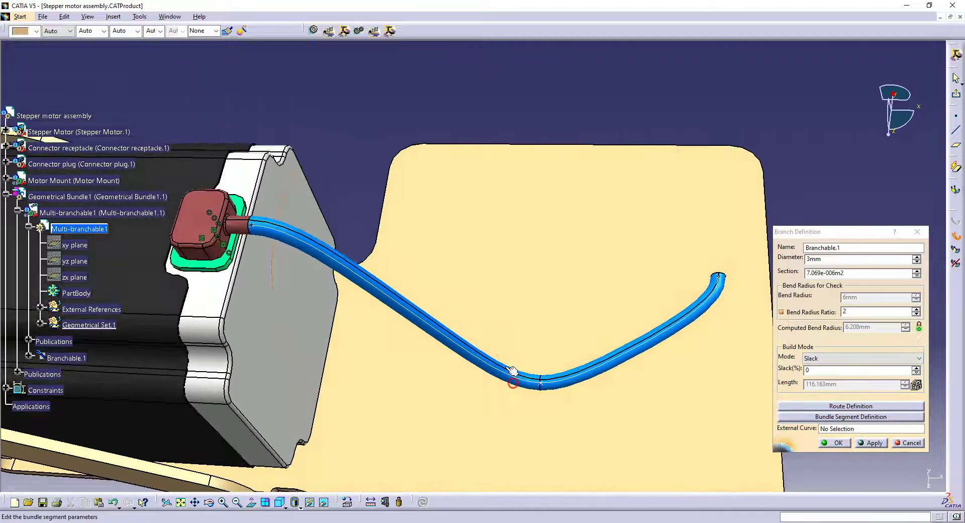
Give Branchable.1 5% slack, lengthening it to 121.971 mm, and close Branch Definition
{"action": "mouse_move", "coordinate": [257, 239]}
{"action": "middle_mouse_down"}
{"action": "mouse_move", "coordinate": [312, 240]}
{"action": "mouse_move", "coordinate": [308, 144]}
{"action": "middle_mouse_up"}
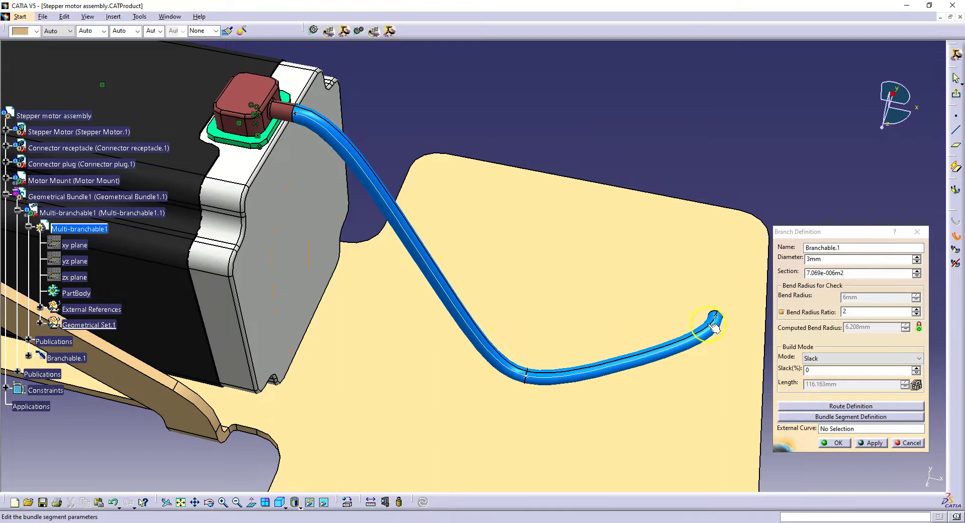
{"action": "left_click", "coordinate": [825, 372]}
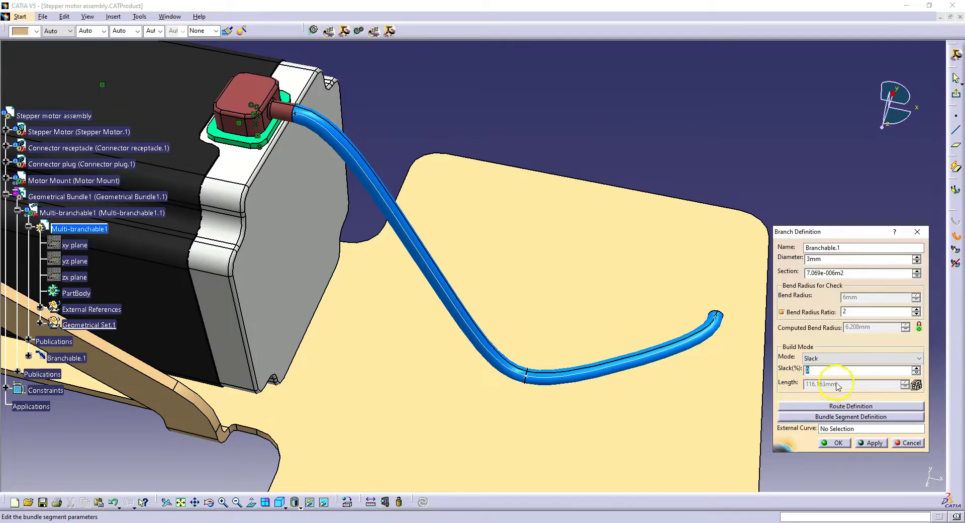
{"action": "type", "text": "3"}
{"action": "left_click", "coordinate": [874, 442]}
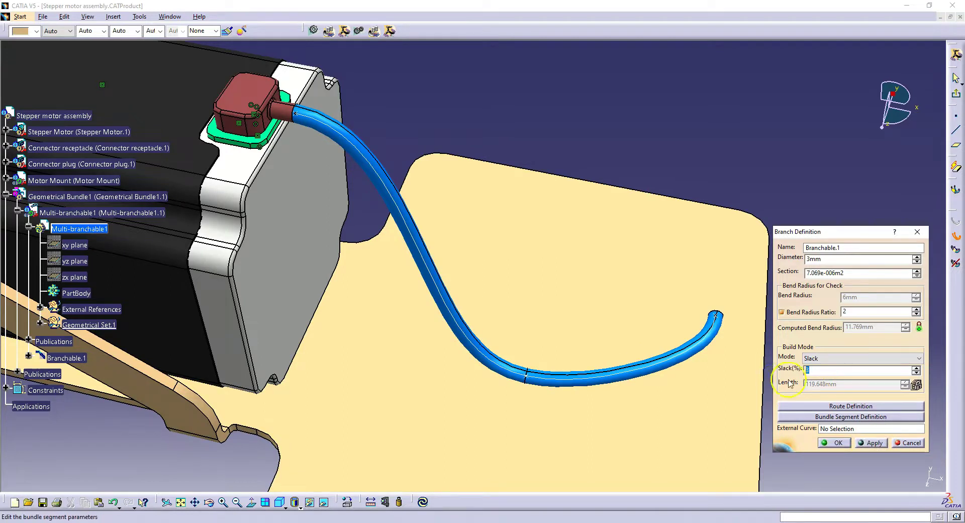
{"action": "left_click", "coordinate": [885, 447]}
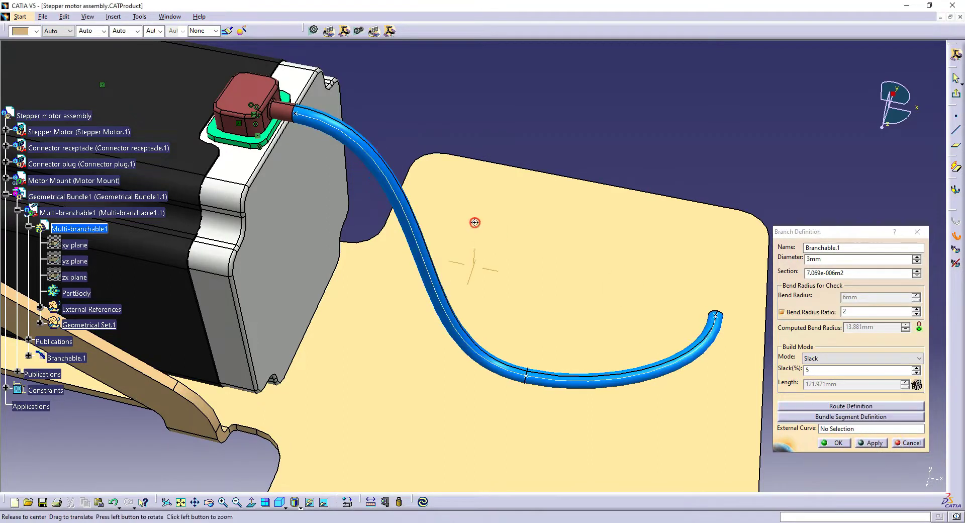
{"action": "mouse_move", "coordinate": [474, 222]}
{"action": "middle_mouse_down"}
{"action": "mouse_move", "coordinate": [440, 381]}
{"action": "mouse_move", "coordinate": [485, 181]}
{"action": "mouse_move", "coordinate": [796, 458]}
{"action": "middle_mouse_up"}
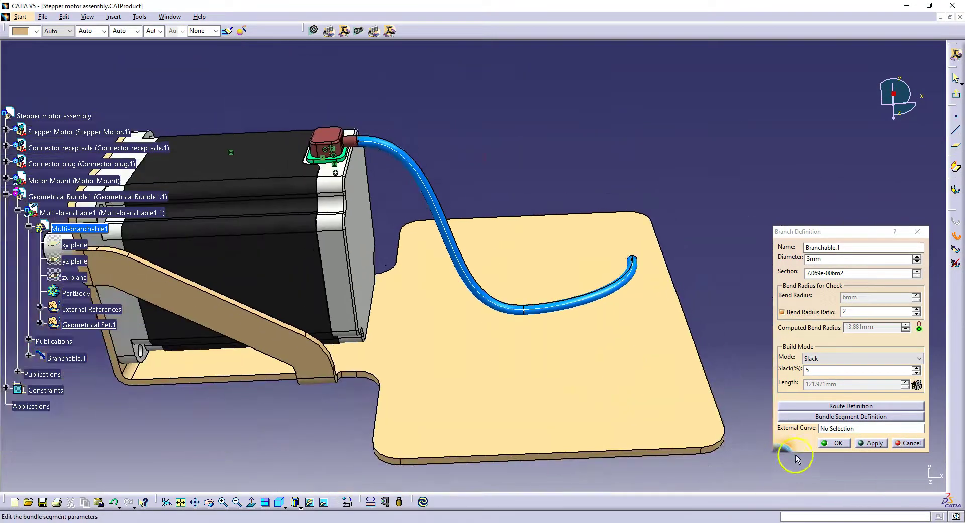
{"action": "left_click", "coordinate": [835, 442]}
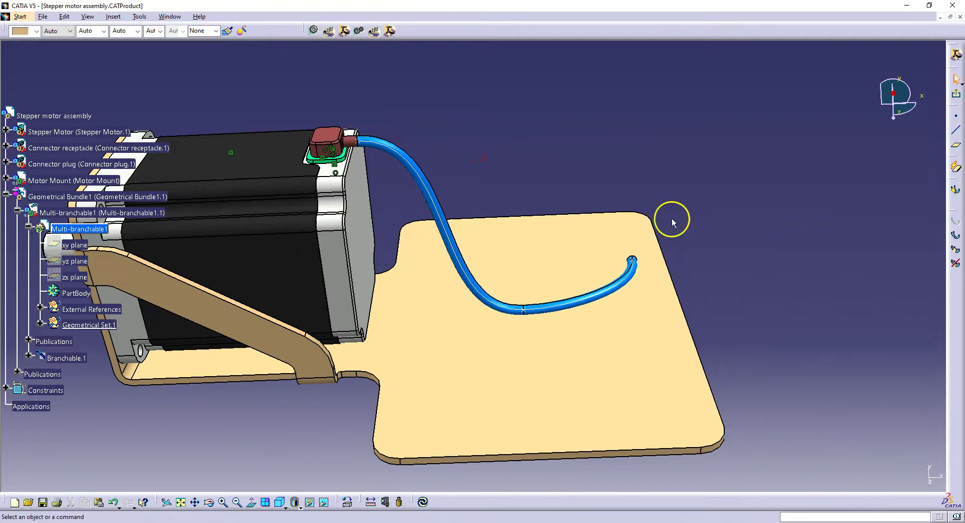
{"action": "mouse_move", "coordinate": [672, 222]}
{"action": "middle_mouse_down"}
{"action": "mouse_move", "coordinate": [434, 294]}
{"action": "mouse_move", "coordinate": [436, 318]}
{"action": "middle_mouse_up"}
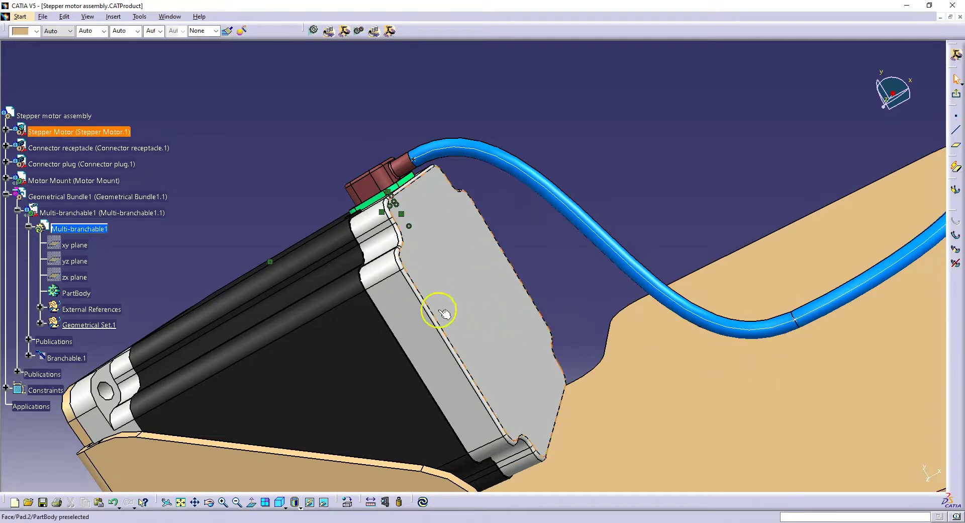
{"action": "mouse_move", "coordinate": [437, 314]}
{"action": "middle_mouse_down"}
{"action": "mouse_move", "coordinate": [394, 306]}
{"action": "mouse_move", "coordinate": [437, 327]}
{"action": "mouse_move", "coordinate": [420, 276]}
{"action": "mouse_move", "coordinate": [421, 332]}
{"action": "mouse_move", "coordinate": [461, 251]}
{"action": "mouse_move", "coordinate": [463, 305]}
{"action": "mouse_move", "coordinate": [450, 301]}
{"action": "middle_mouse_up"}
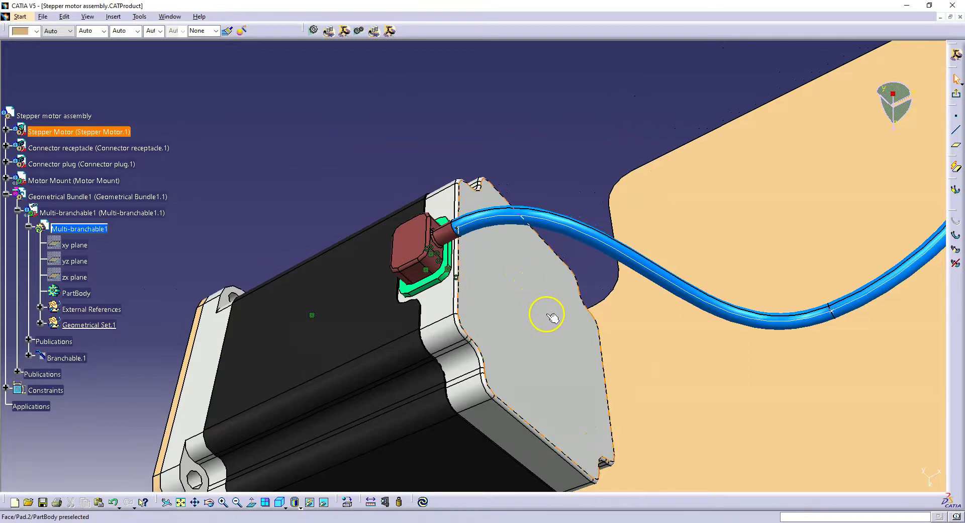
{"action": "middle_click_drag", "start_coordinate": [526, 301], "coordinate": [510, 314]}
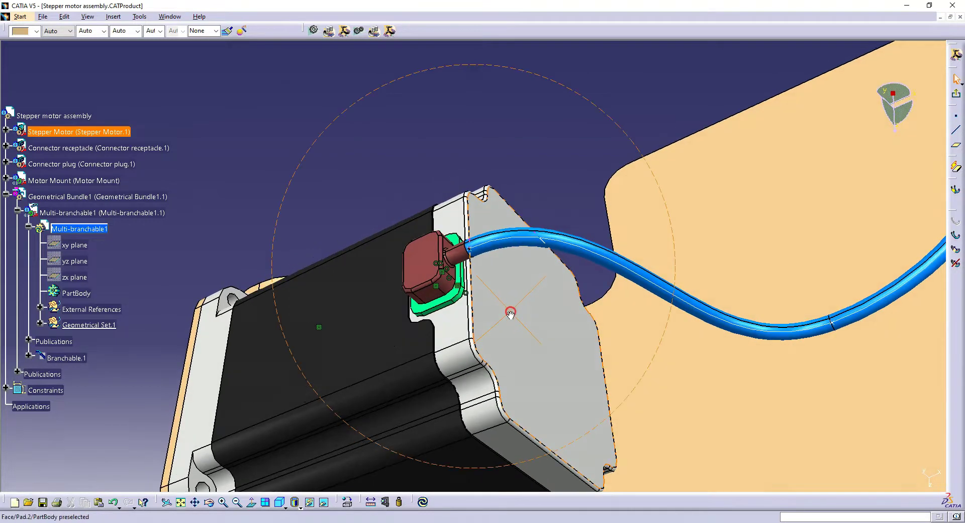
{"action": "double_click", "coordinate": [564, 239]}
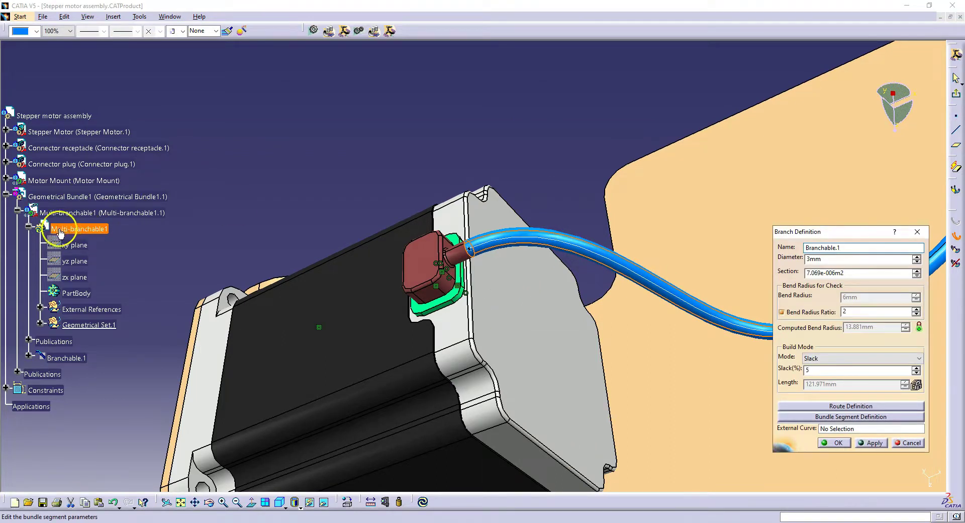
{"action": "left_click", "coordinate": [832, 443]}
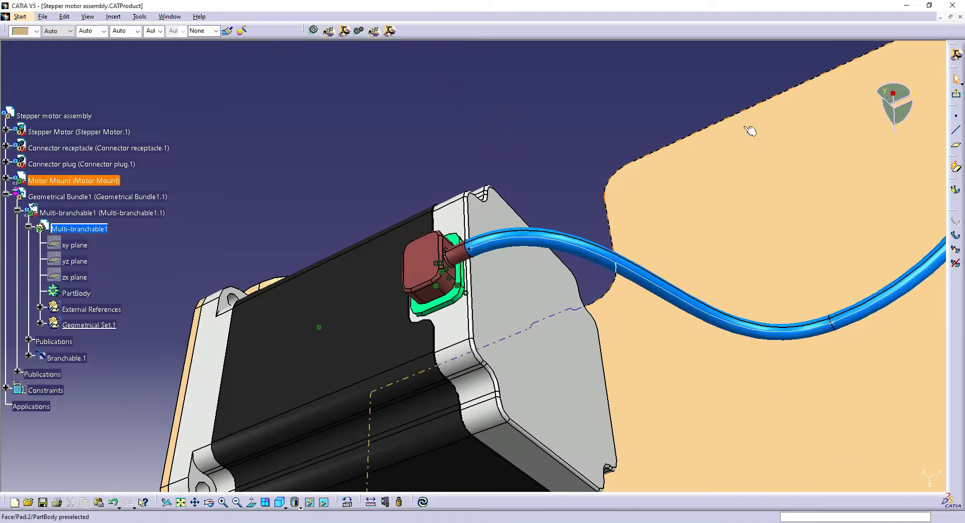
Create an Offset from plane plane 20 mm from the motor face
{"action": "left_click", "coordinate": [958, 149]}
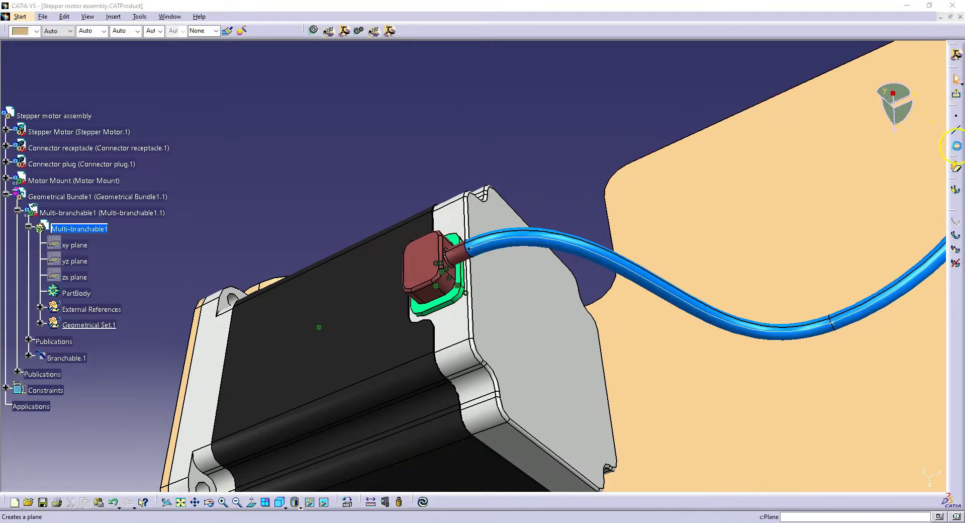
{"action": "left_click", "coordinate": [459, 318]}
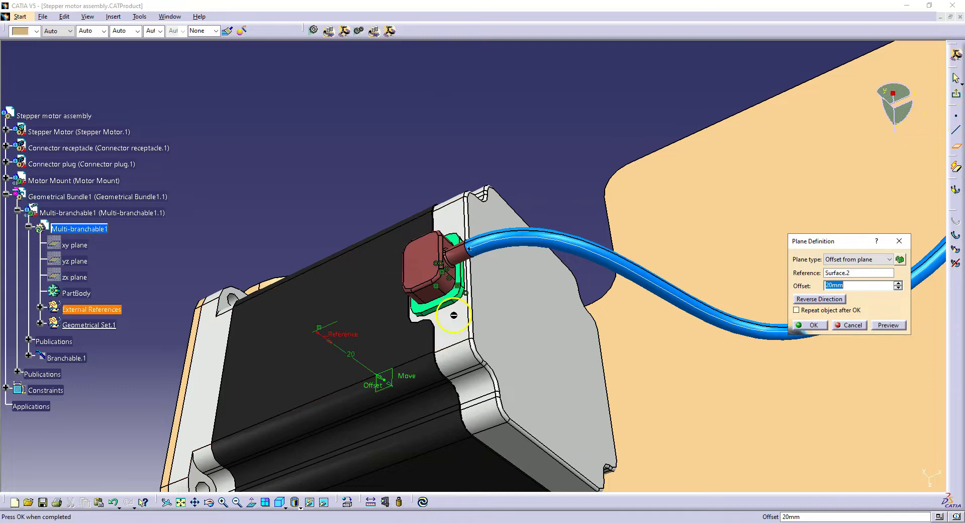
{"action": "middle_click_drag", "start_coordinate": [455, 269], "coordinate": [504, 264]}
{"action": "left_click", "coordinate": [549, 235]}
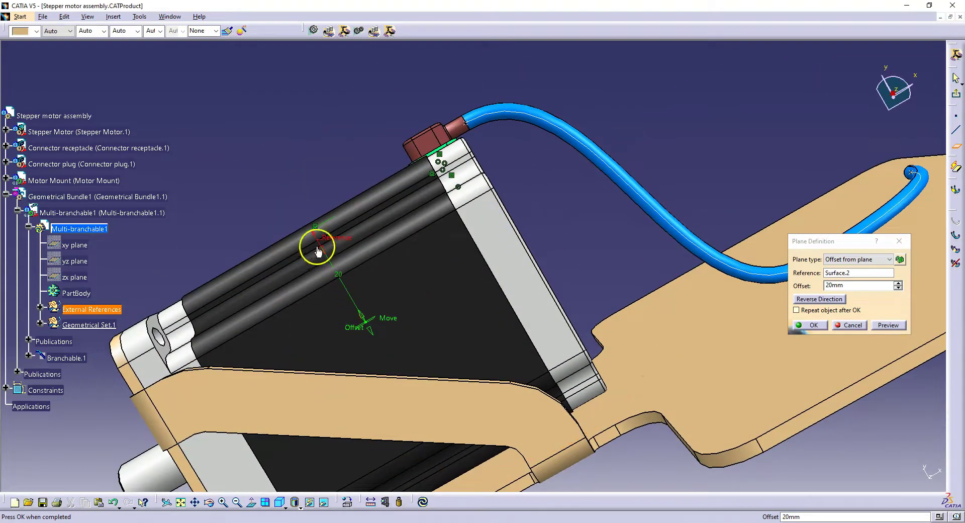
{"action": "left_click_drag", "start_coordinate": [318, 252], "coordinate": [338, 286]}
{"action": "left_click", "coordinate": [814, 325]}
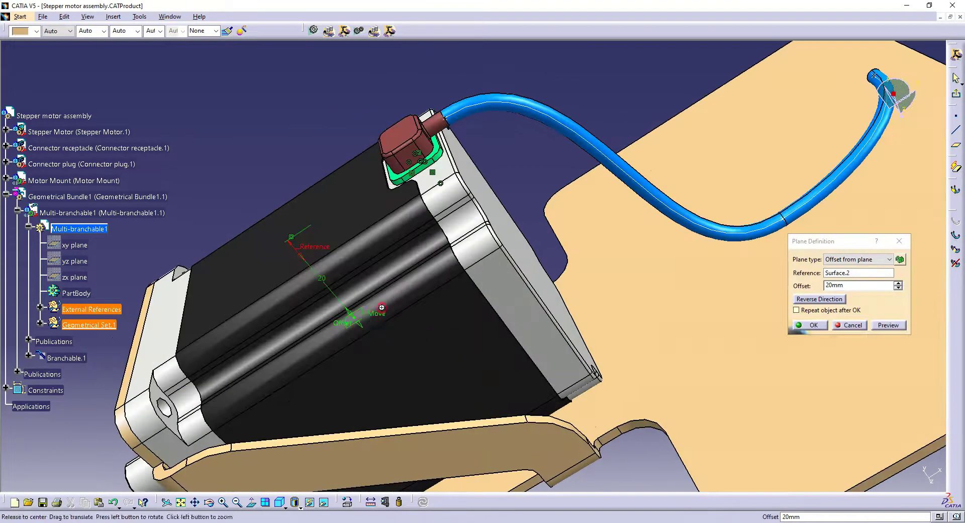
{"action": "middle_click_drag", "start_coordinate": [483, 378], "coordinate": [569, 344]}
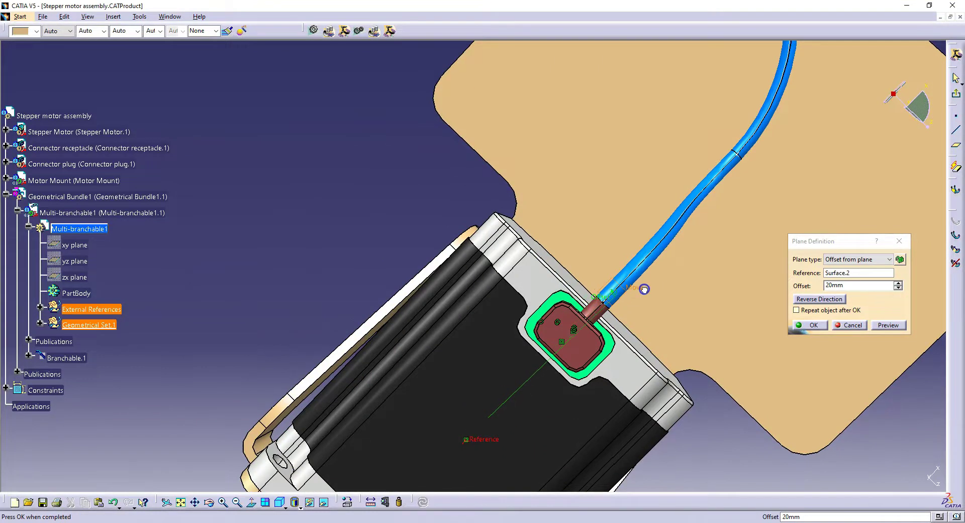
{"action": "left_click", "coordinate": [813, 325]}
{"action": "middle_click_drag", "start_coordinate": [587, 423], "coordinate": [537, 243]}
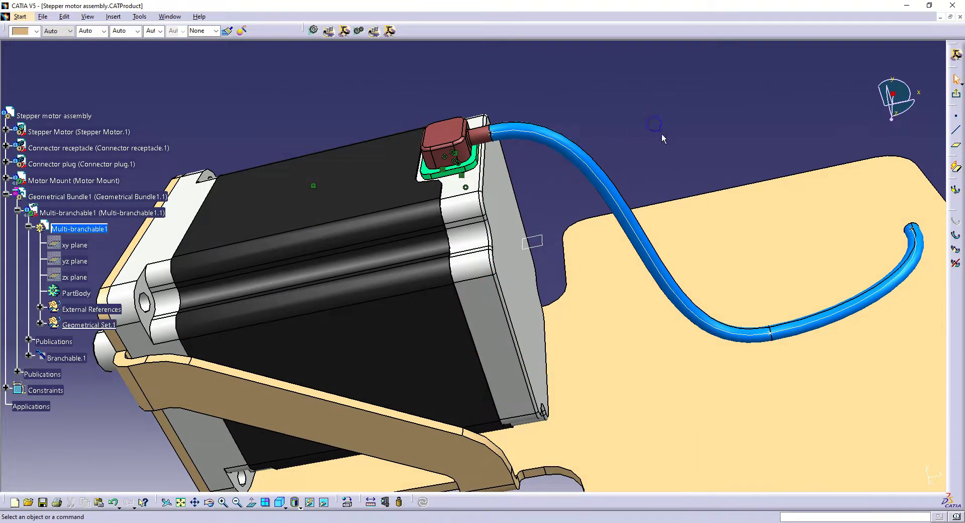
Switch to Part Design and start a sketch on the new offset plane
{"action": "left_click", "coordinate": [327, 30]}
{"action": "left_click", "coordinate": [957, 107]}
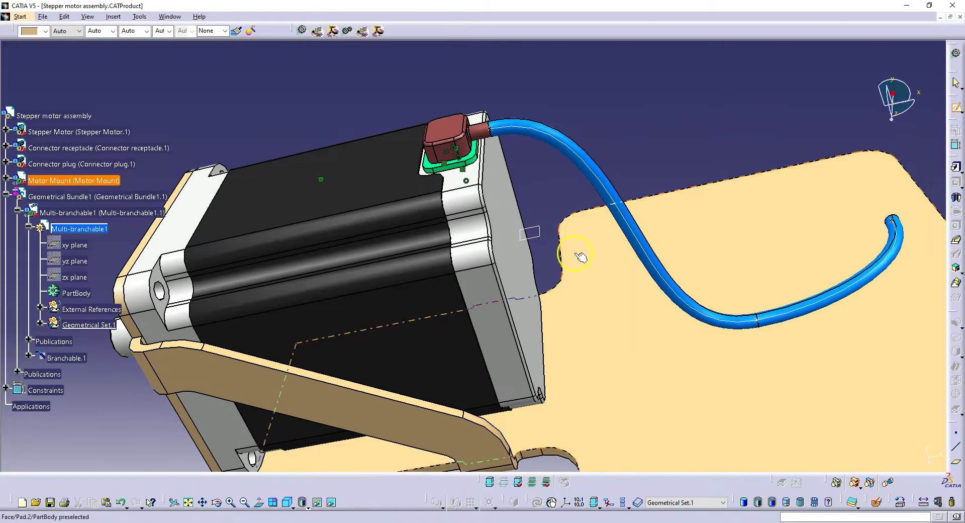
{"action": "left_click", "coordinate": [508, 330]}
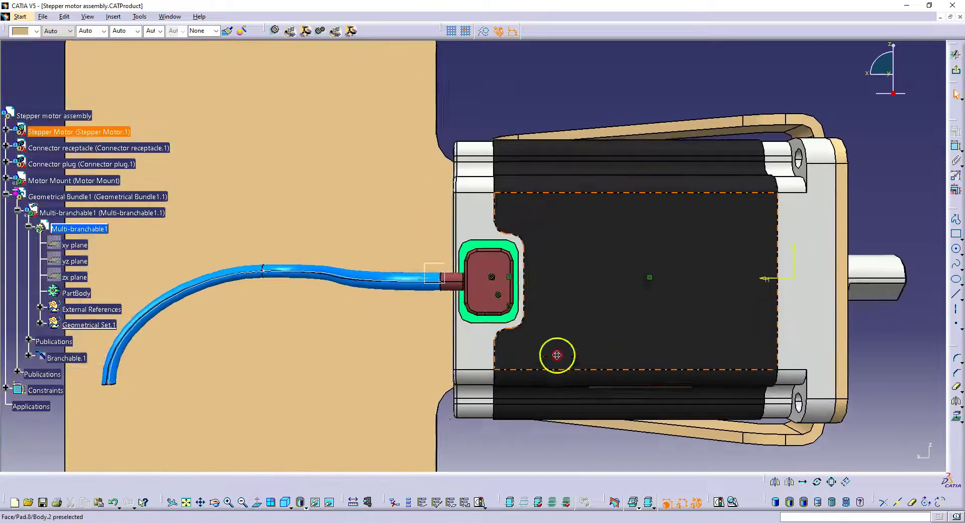
Draw a circle and constrain its diameter to 4 mm
{"action": "left_click", "coordinate": [956, 248]}
{"action": "left_click", "coordinate": [509, 92]}
{"action": "left_click", "coordinate": [522, 108]}
{"action": "left_click", "coordinate": [941, 147]}
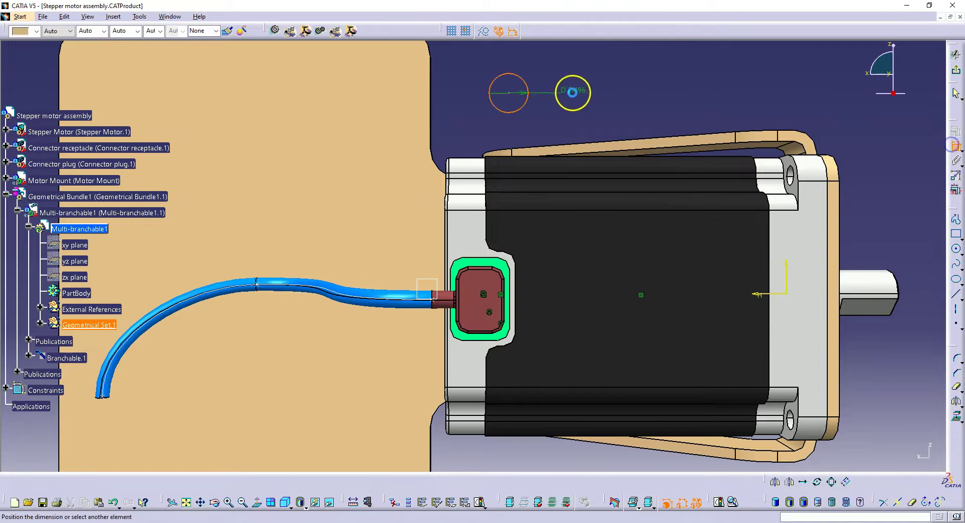
{"action": "double_click", "coordinate": [555, 84]}
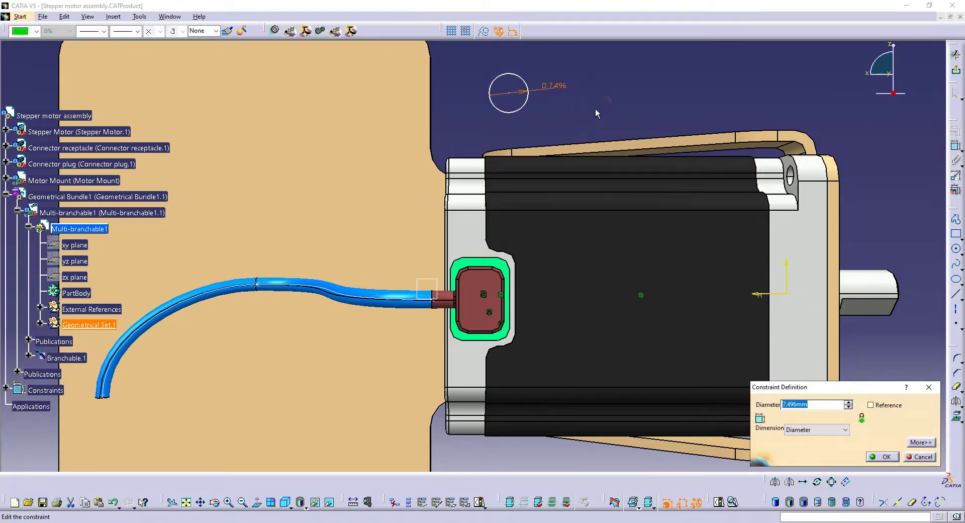
{"action": "type", "text": "4"}
{"action": "key", "text": "Return"}
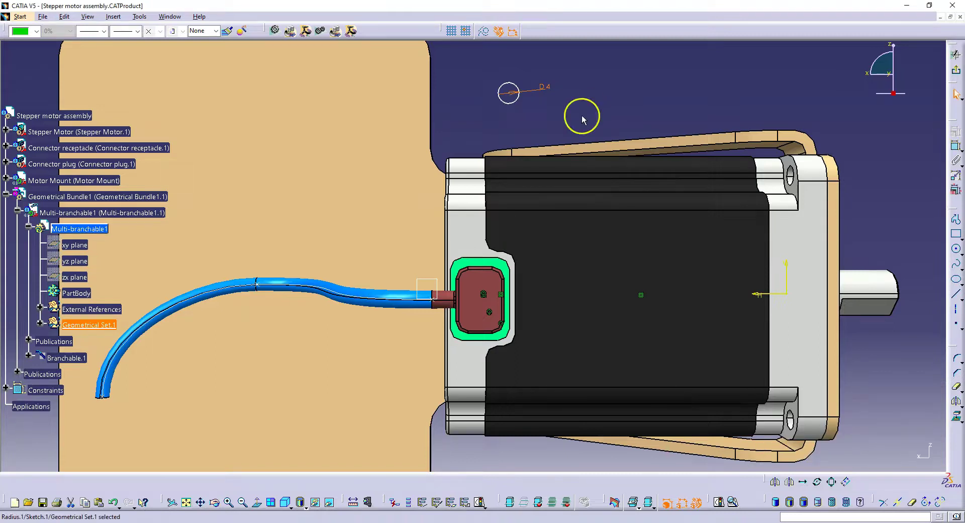
{"action": "left_click", "coordinate": [508, 95]}
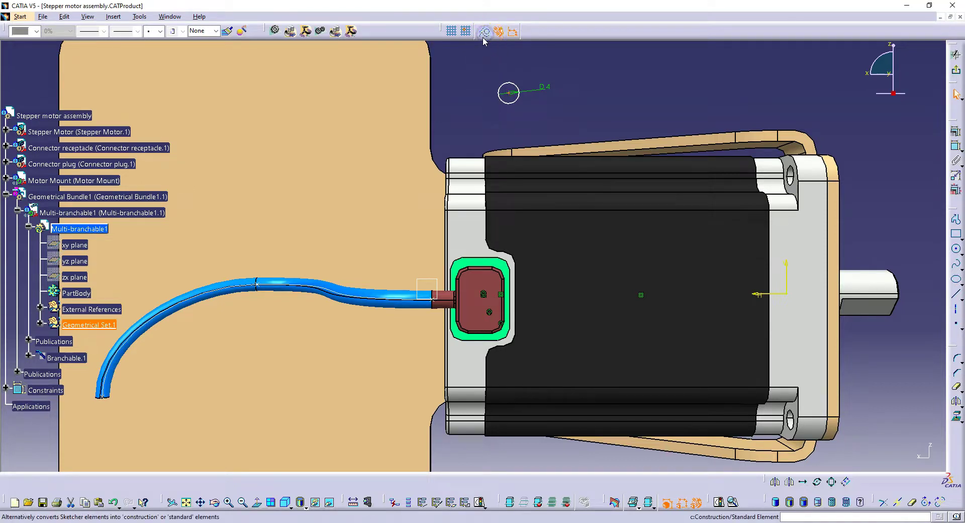
{"action": "left_click", "coordinate": [499, 111]}
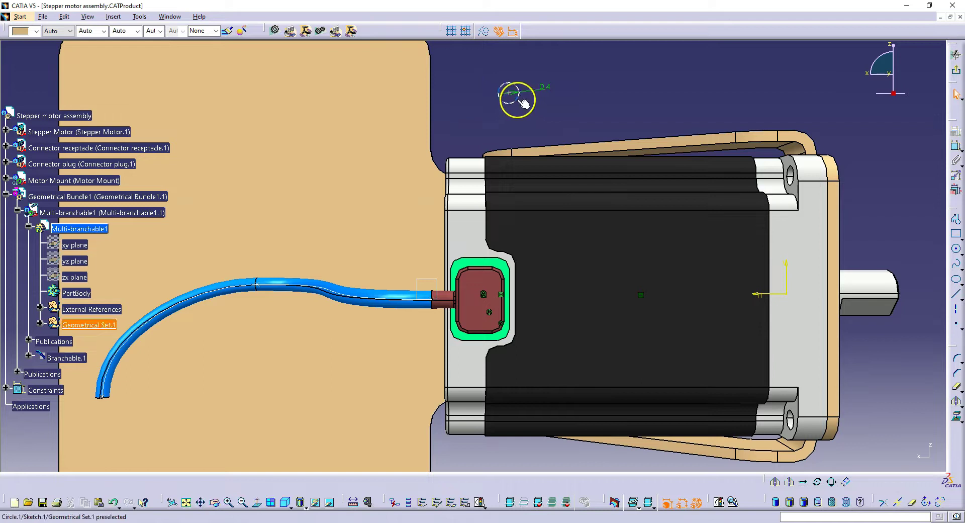
Cut the view at the sketch plane and project the plate edge into the sketch
{"action": "middle_click_drag", "start_coordinate": [416, 257], "coordinate": [473, 240], "text": "ctrl"}
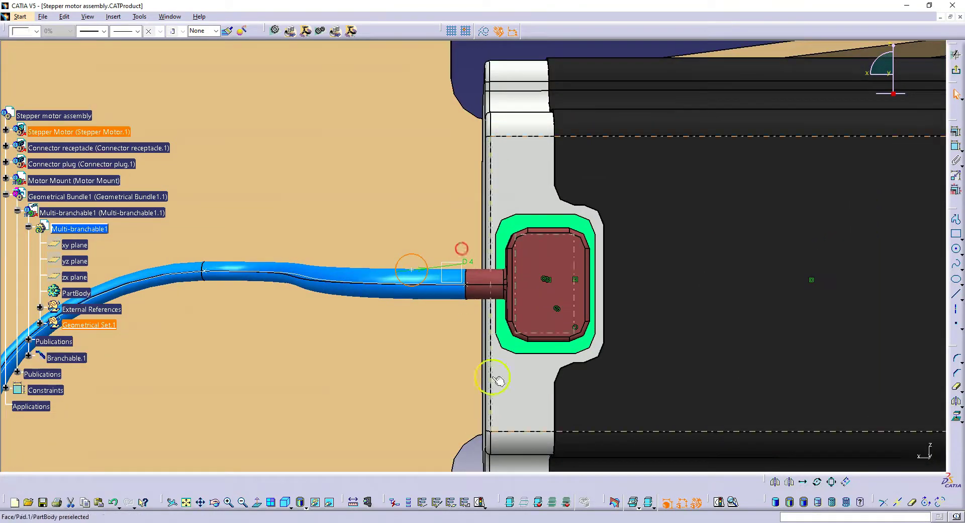
{"action": "left_click", "coordinate": [617, 501]}
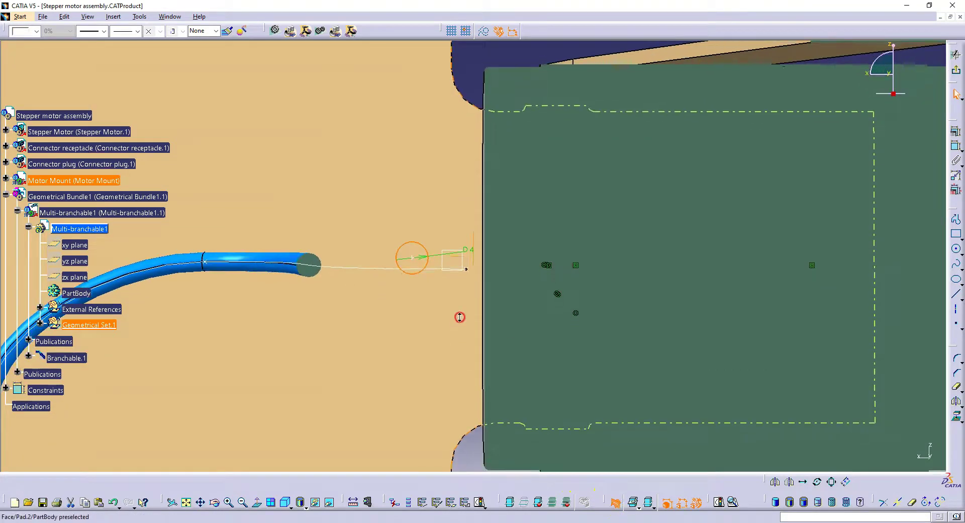
{"action": "middle_click_drag", "start_coordinate": [459, 317], "coordinate": [450, 295], "text": "ctrl"}
{"action": "left_click", "coordinate": [455, 81]}
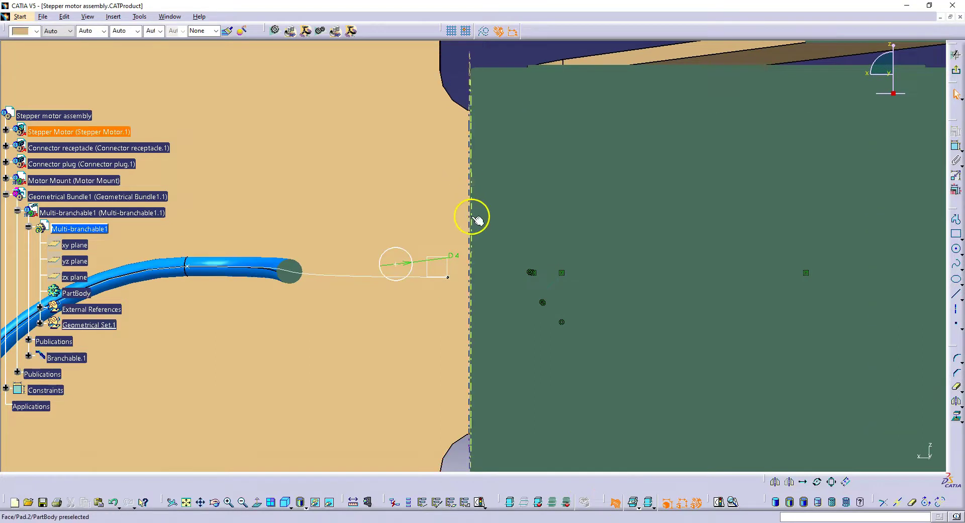
{"action": "middle_click_drag", "start_coordinate": [468, 208], "coordinate": [472, 224]}
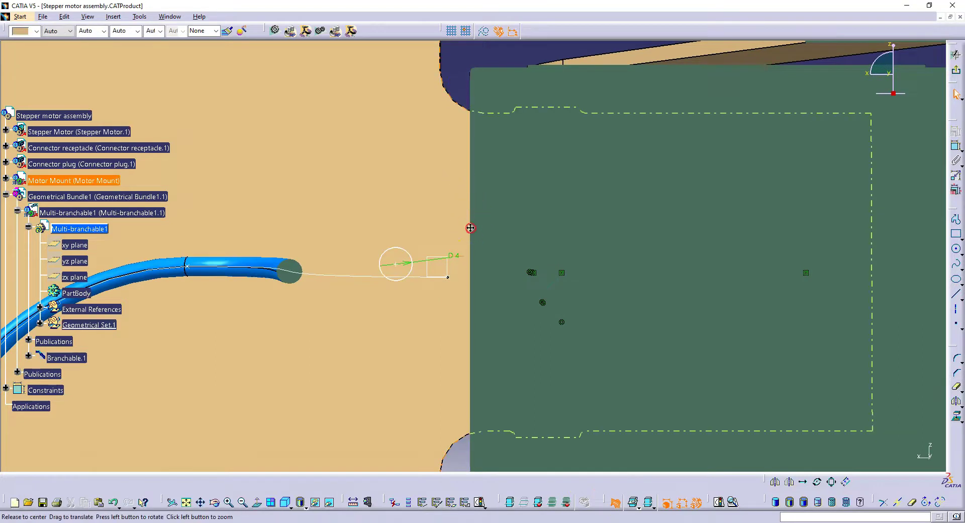
{"action": "left_click", "coordinate": [565, 500]}
{"action": "left_click", "coordinate": [881, 451]}
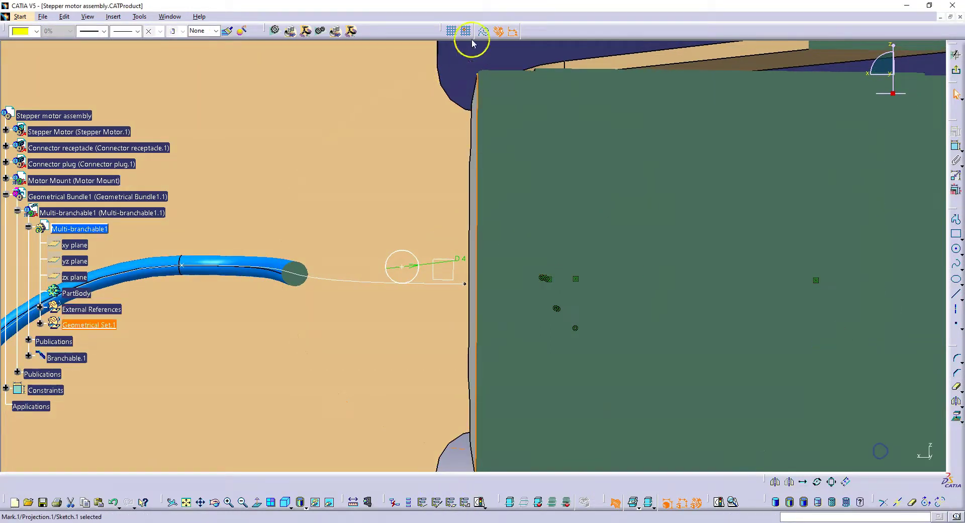
{"action": "left_click", "coordinate": [472, 56]}
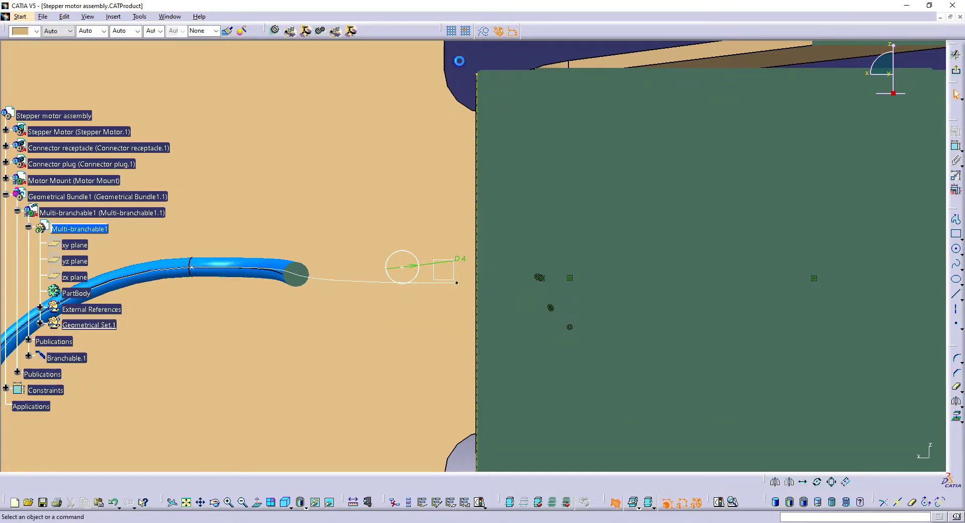
Dimension the circle 7 mm from the projected plate edge, reposition it, and exit the sketch
{"action": "left_click", "coordinate": [957, 147]}
{"action": "left_click", "coordinate": [419, 267]}
{"action": "left_click", "coordinate": [477, 266]}
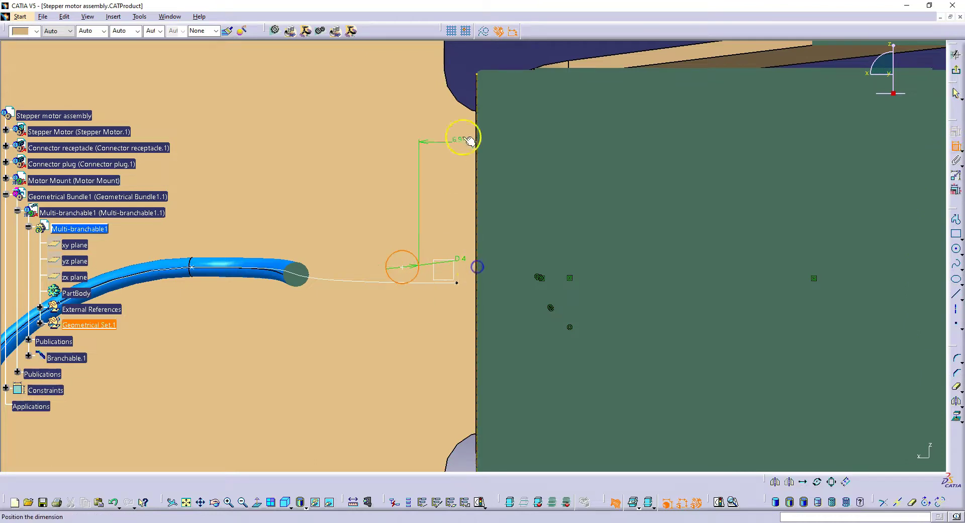
{"action": "left_click", "coordinate": [468, 70]}
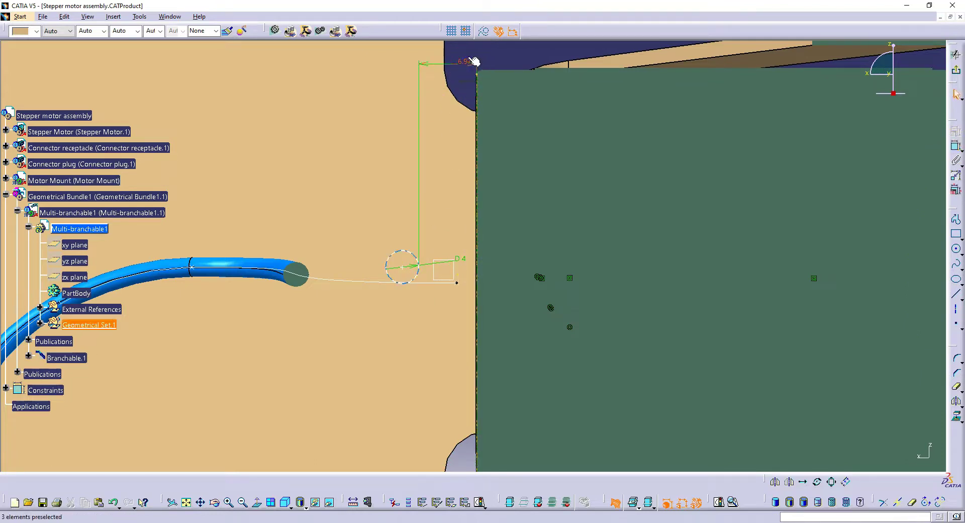
{"action": "double_click", "coordinate": [466, 62]}
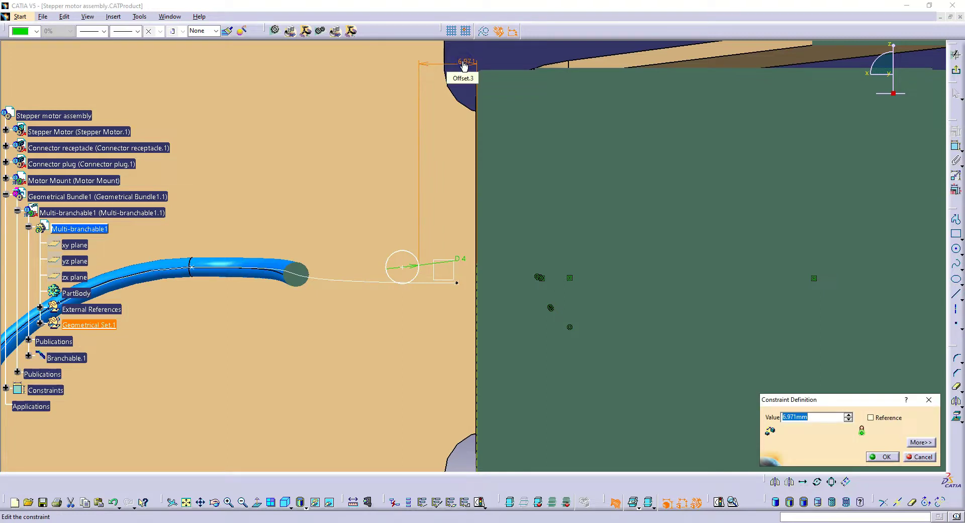
{"action": "key", "text": "Return"}
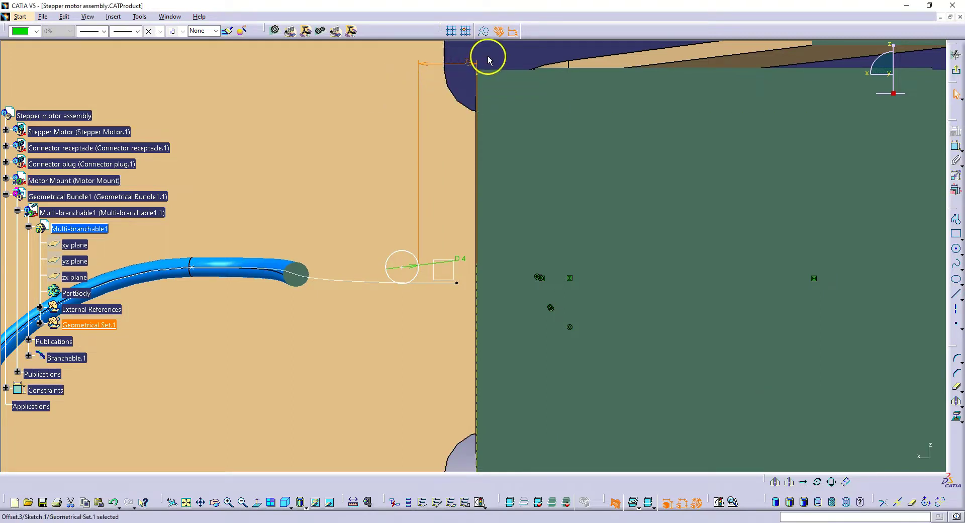
{"action": "mouse_move", "coordinate": [405, 256]}
{"action": "left_mouse_down"}
{"action": "mouse_move", "coordinate": [397, 208]}
{"action": "mouse_move", "coordinate": [394, 263]}
{"action": "left_mouse_up"}
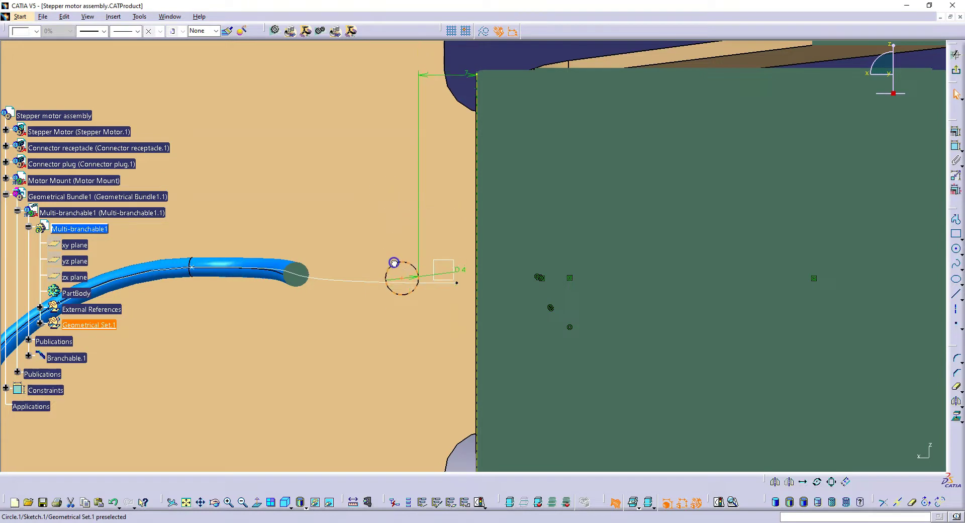
{"action": "left_click_drag", "start_coordinate": [393, 263], "coordinate": [395, 263]}
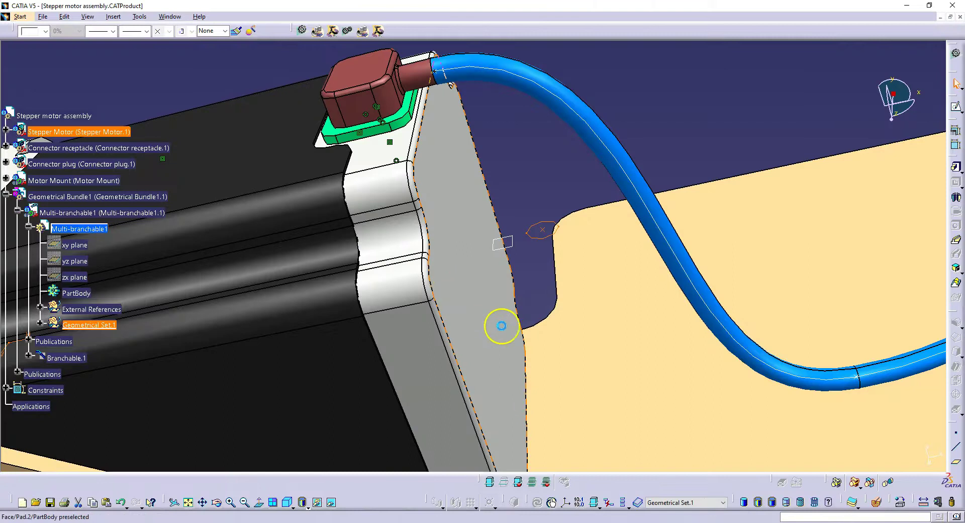
{"action": "middle_click_drag", "start_coordinate": [499, 325], "coordinate": [604, 241]}
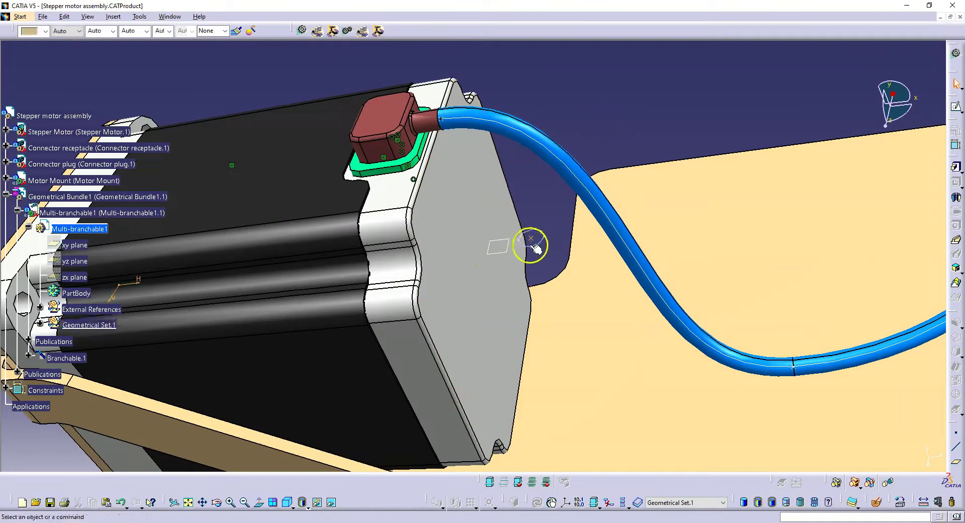
Reset Branchable.1's slack to 0%, shortening it to 116.163 mm, and reopen its route
{"action": "middle_click_drag", "start_coordinate": [533, 239], "coordinate": [470, 236]}
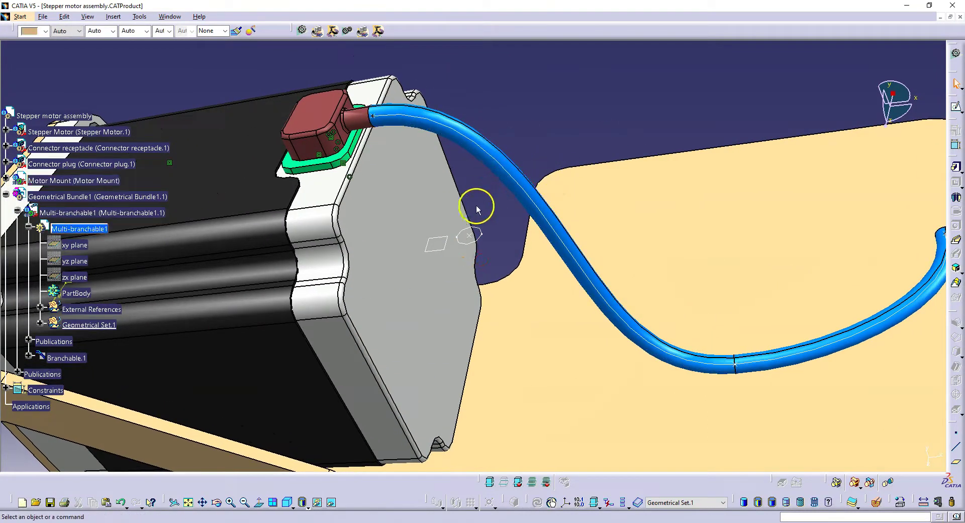
{"action": "double_click", "coordinate": [521, 170]}
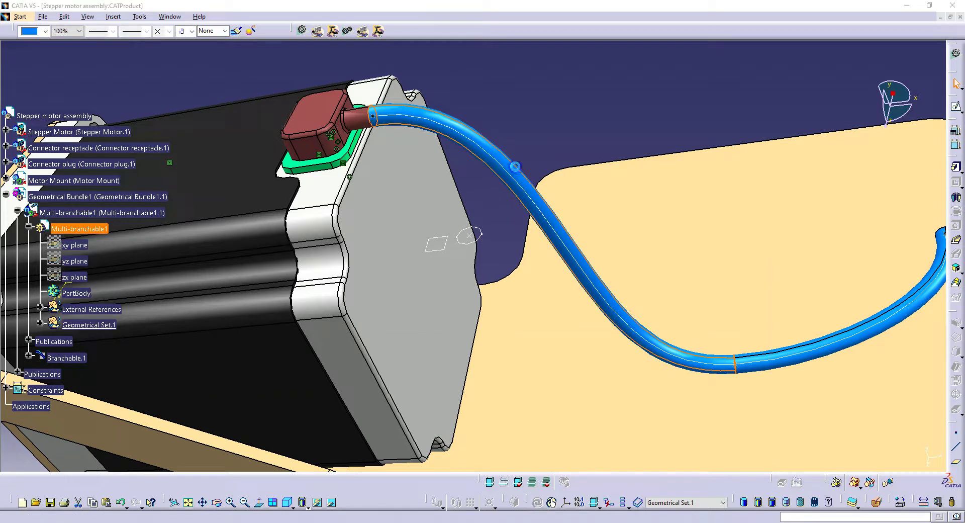
{"action": "double_click", "coordinate": [829, 373]}
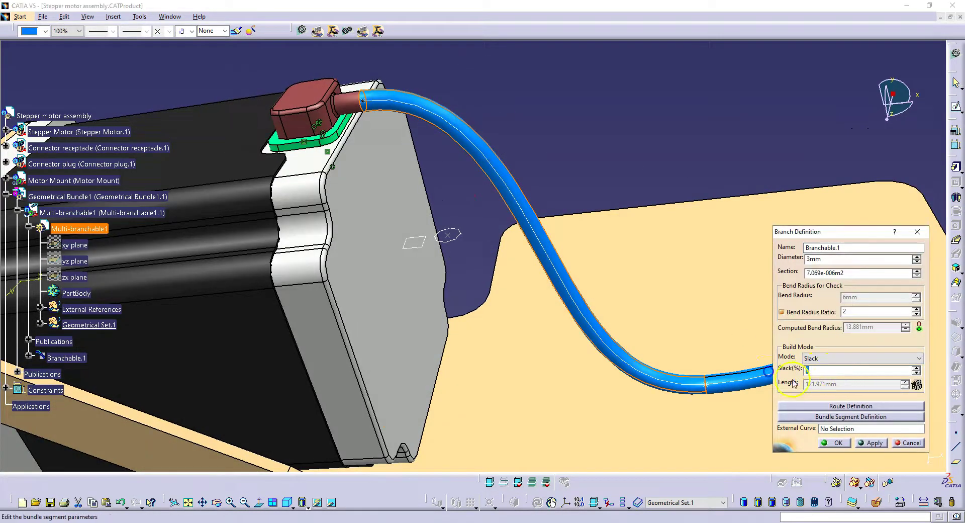
{"action": "left_click", "coordinate": [884, 444]}
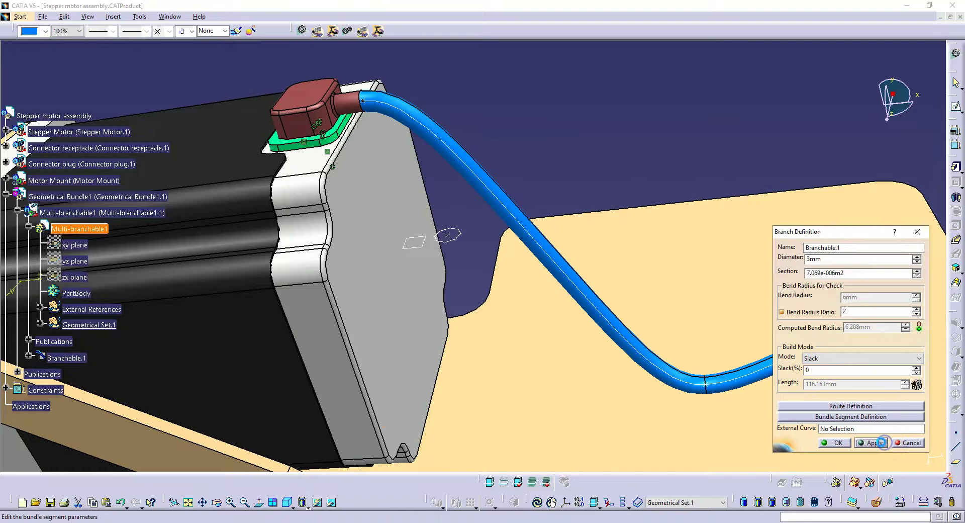
{"action": "left_click", "coordinate": [875, 407]}
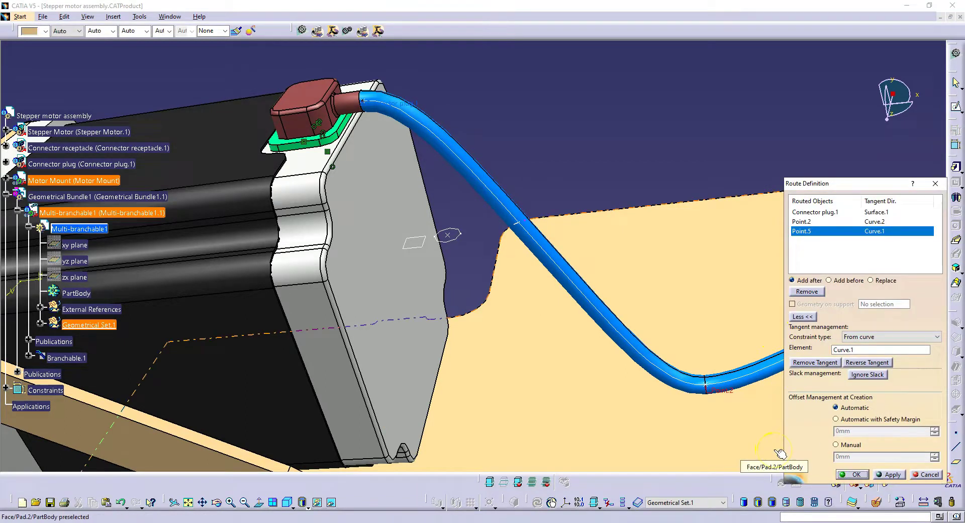
Insert the hexagon vertex as Point.7 after Connector plug.1, explicitly tangent to Plane.9
{"action": "left_click", "coordinate": [812, 217]}
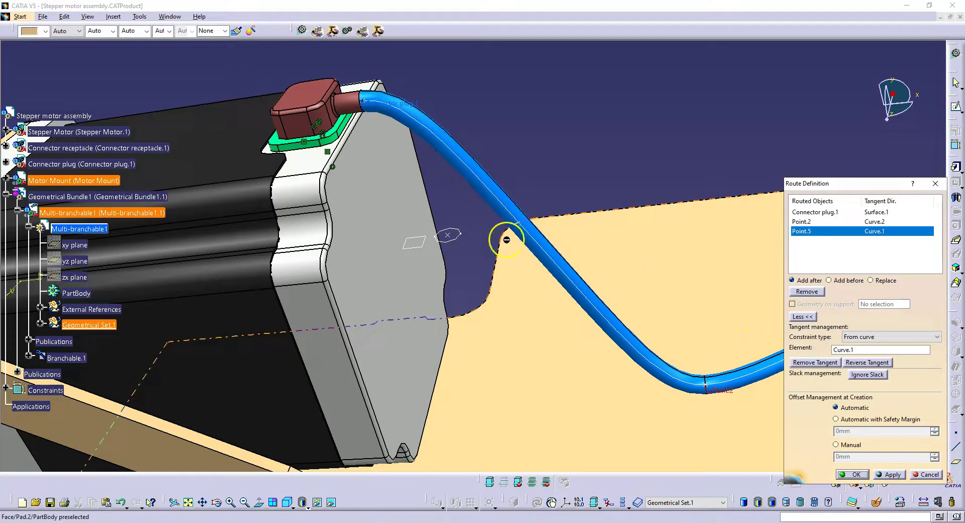
{"action": "left_click", "coordinate": [407, 103]}
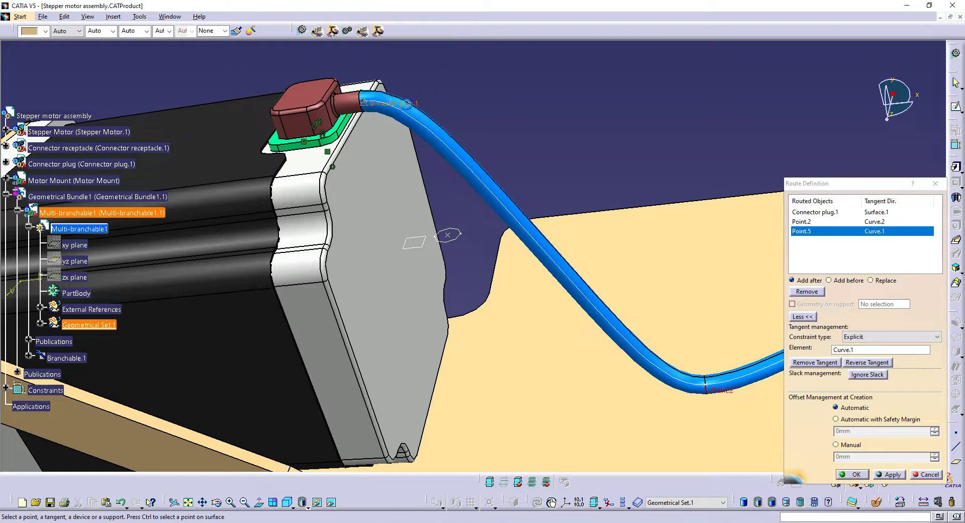
{"action": "left_click", "coordinate": [806, 212]}
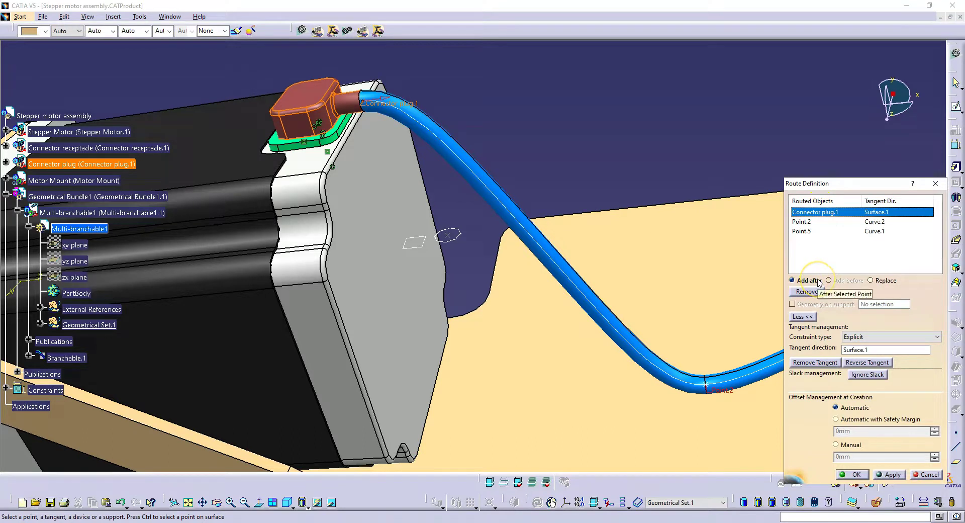
{"action": "left_click", "coordinate": [452, 235]}
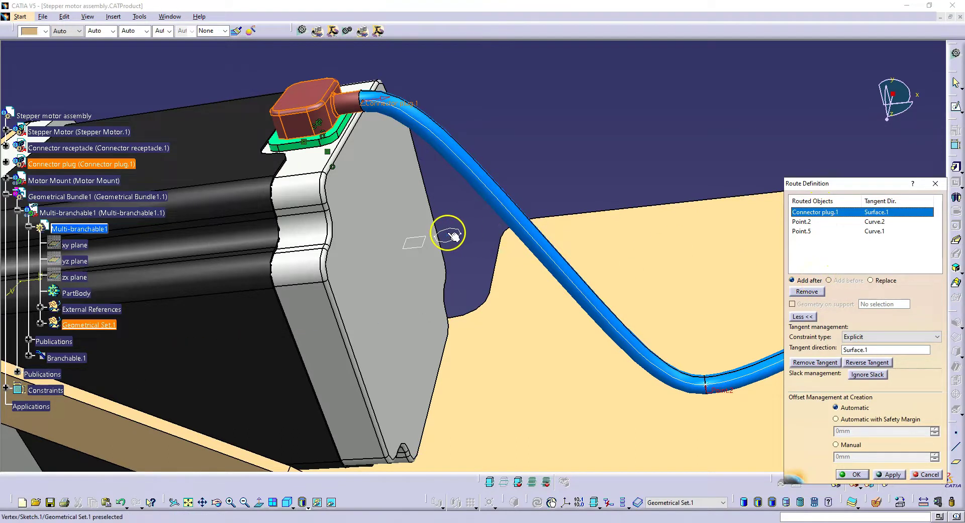
{"action": "left_click", "coordinate": [452, 234]}
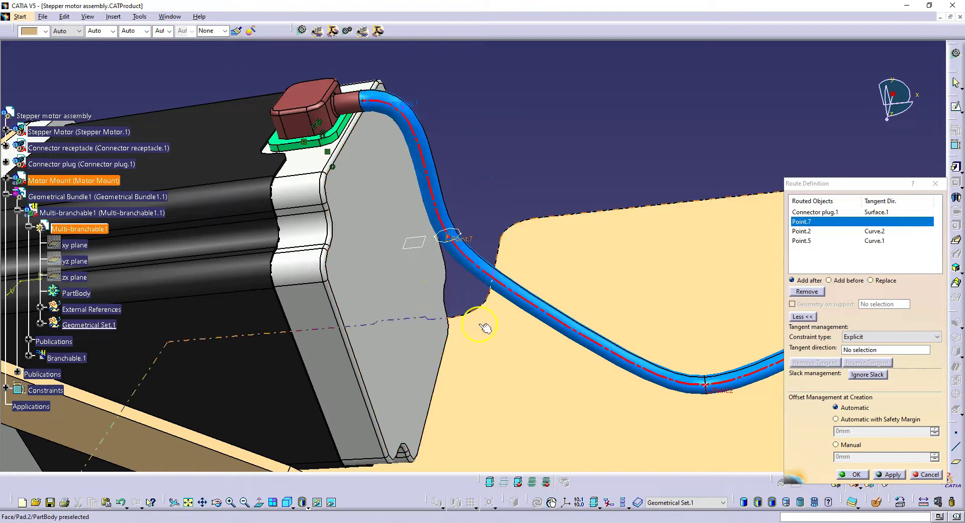
{"action": "middle_click_drag", "start_coordinate": [485, 328], "coordinate": [518, 320]}
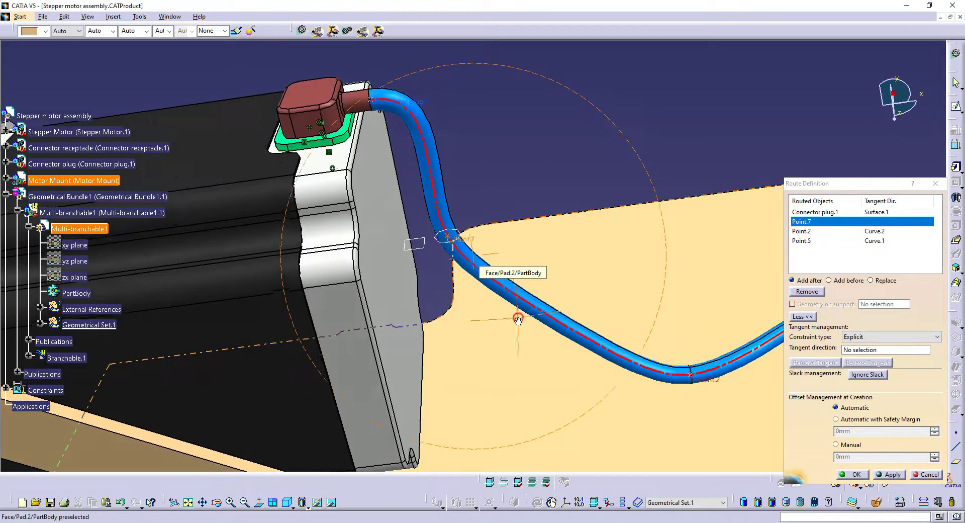
{"action": "left_click", "coordinate": [855, 225]}
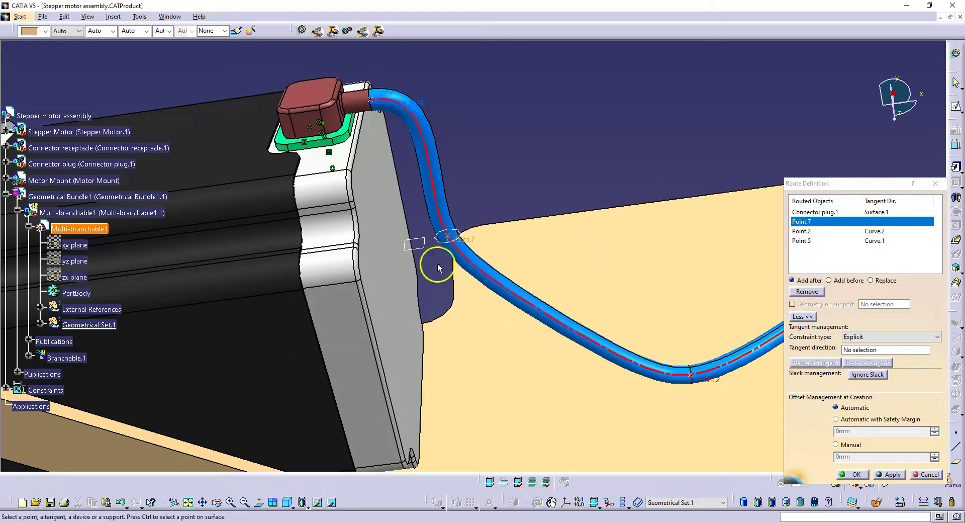
{"action": "left_click", "coordinate": [420, 244]}
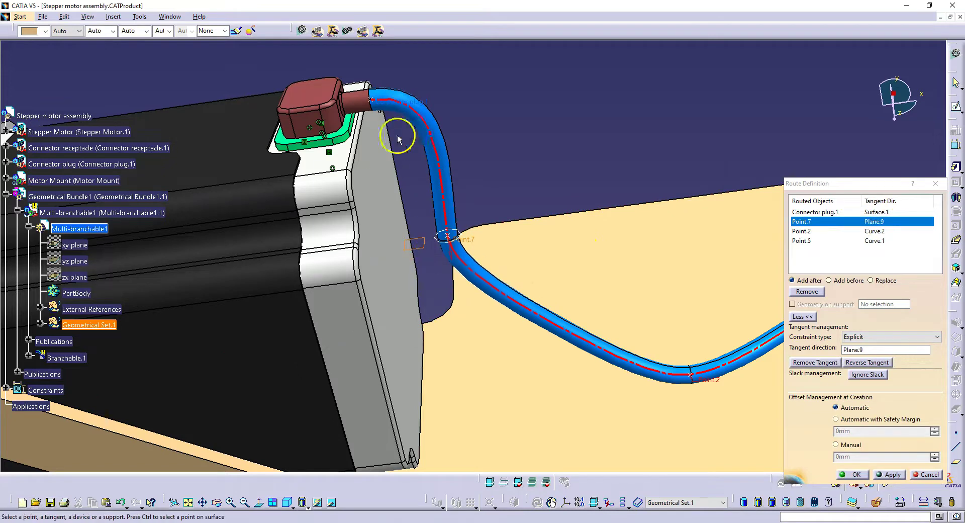
{"action": "mouse_move", "coordinate": [399, 133]}
{"action": "middle_mouse_down"}
{"action": "mouse_move", "coordinate": [654, 265]}
{"action": "mouse_move", "coordinate": [520, 214]}
{"action": "middle_mouse_up"}
Confirm the route, try bend radius ratio 1, then restore ratio 2 for a 6 mm bend
{"action": "left_click", "coordinate": [653, 265]}
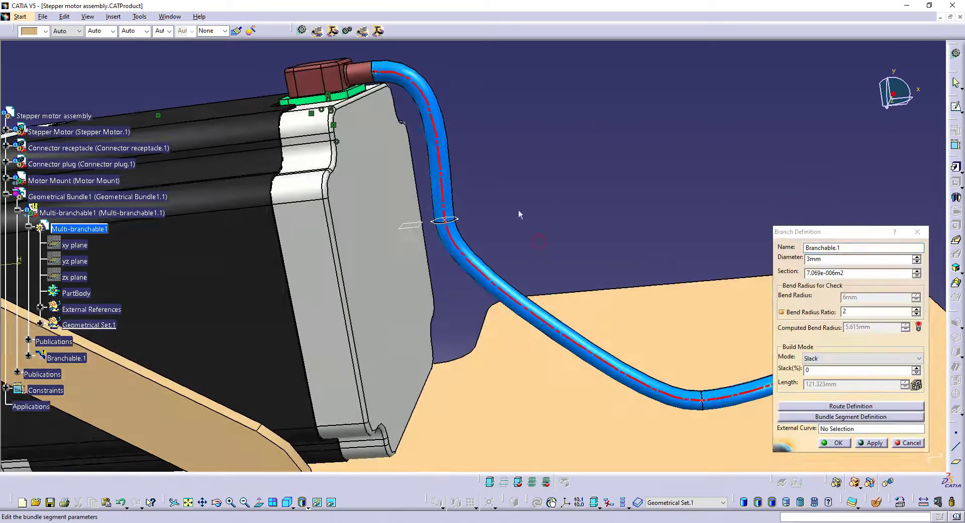
{"action": "middle_click_drag", "start_coordinate": [491, 254], "coordinate": [545, 306]}
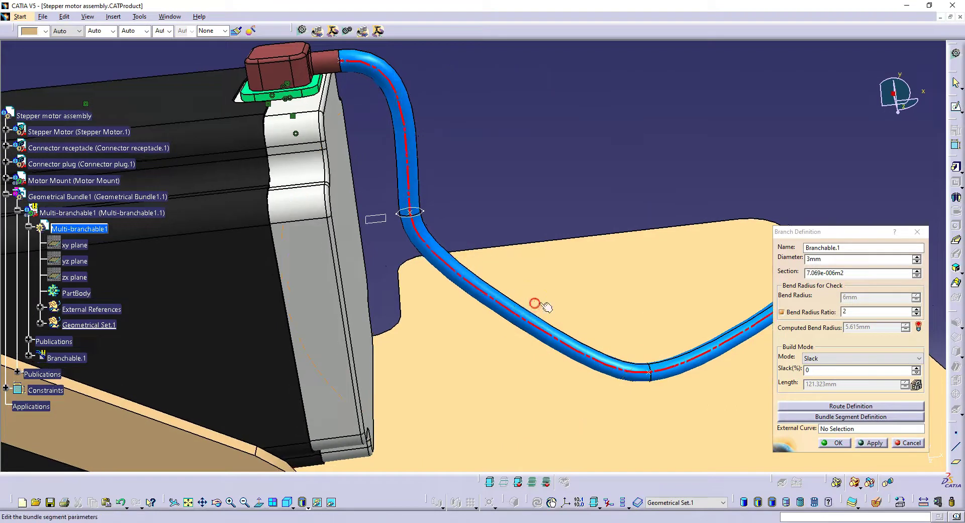
{"action": "double_click", "coordinate": [851, 312]}
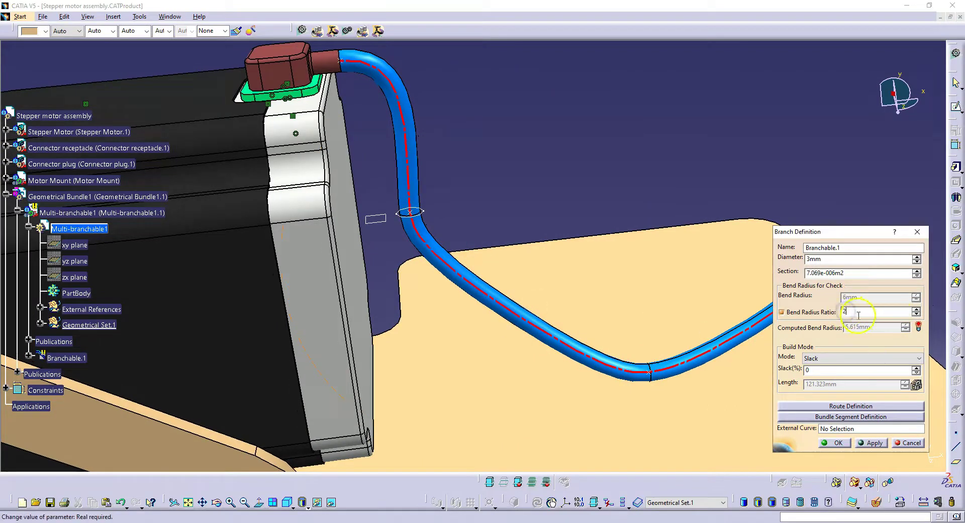
{"action": "type", "text": "1"}
{"action": "left_click", "coordinate": [874, 372]}
{"action": "left_click", "coordinate": [875, 443]}
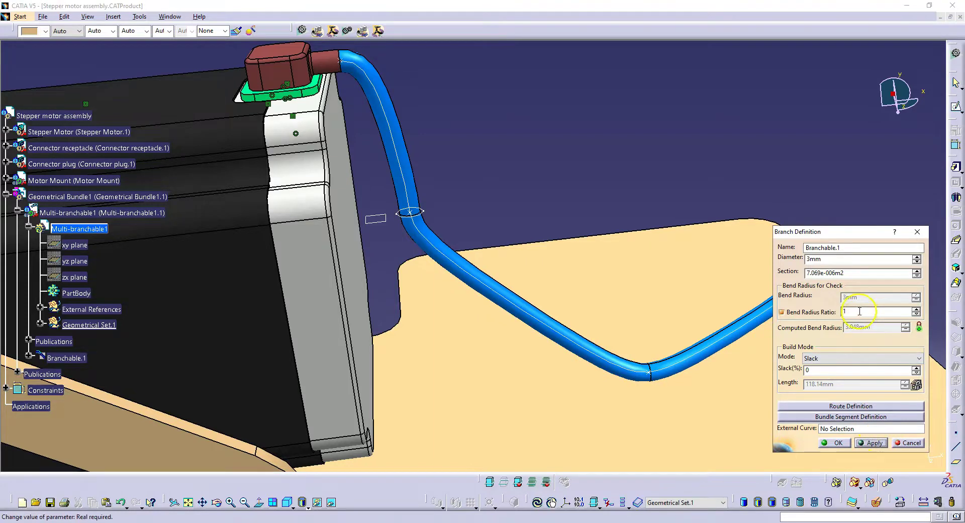
{"action": "left_click", "coordinate": [826, 312]}
{"action": "type", "text": "2"}
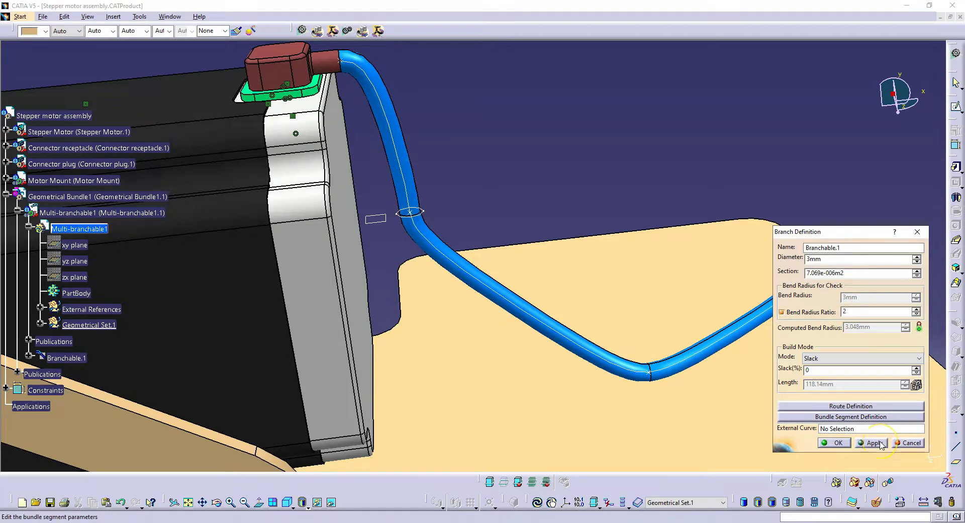
{"action": "left_click", "coordinate": [880, 443]}
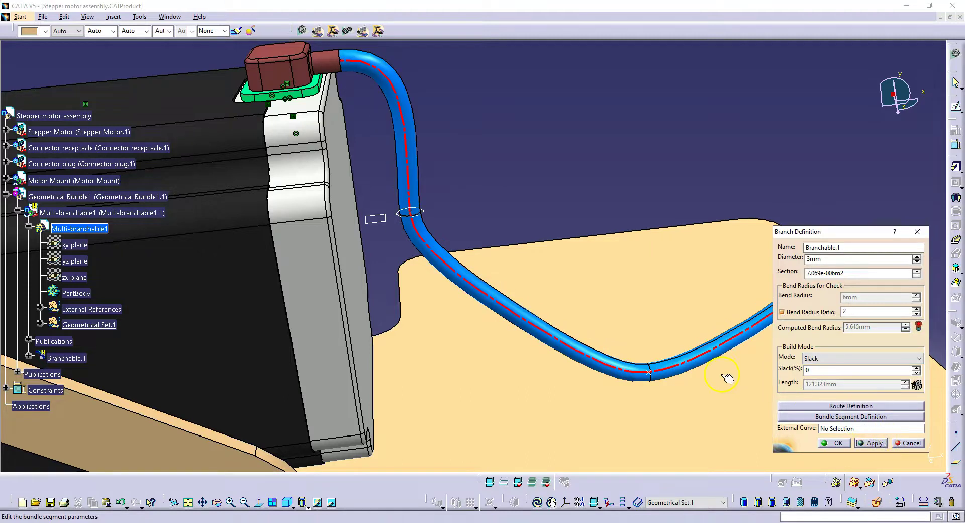
Move the wire's support plane to a 25 mm offset from the motor face
{"action": "left_click", "coordinate": [838, 442]}
{"action": "middle_click_drag", "start_coordinate": [385, 218], "coordinate": [443, 188]}
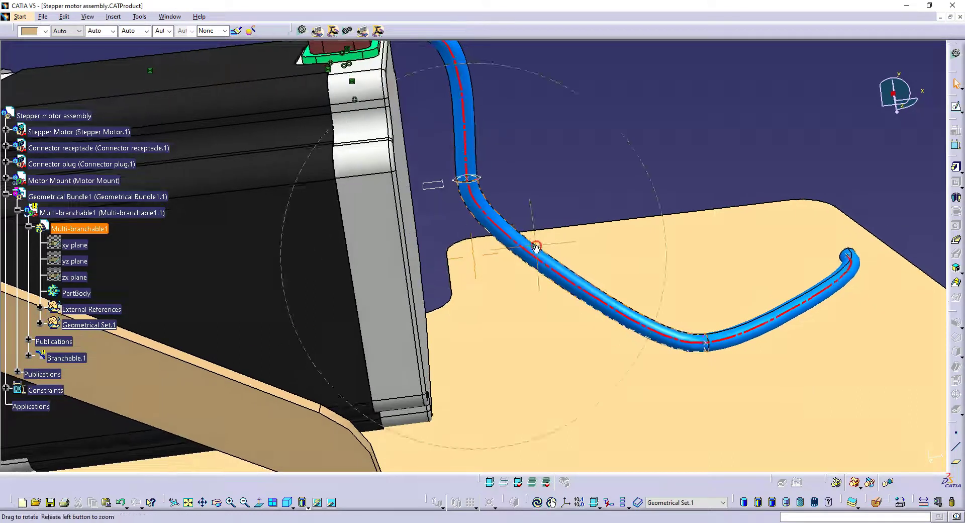
{"action": "left_click", "coordinate": [443, 188]}
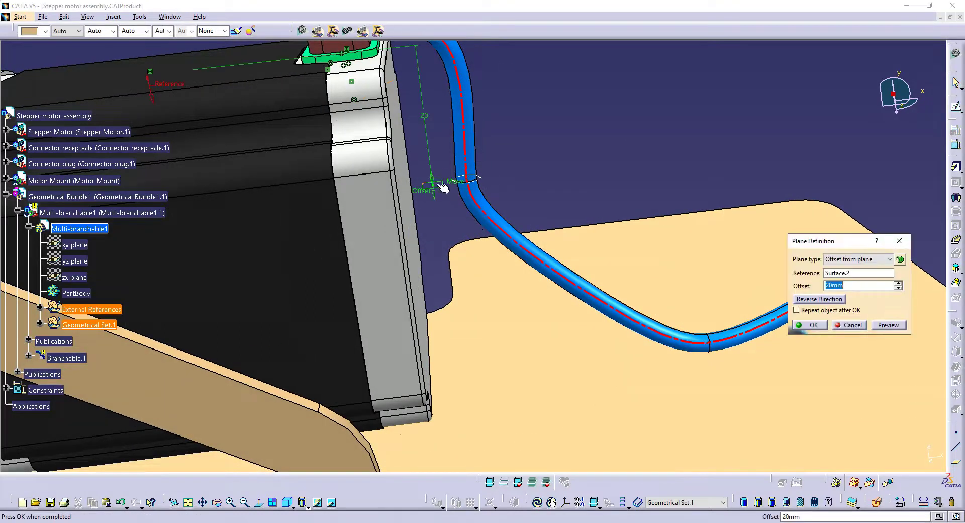
{"action": "left_click_drag", "start_coordinate": [433, 197], "coordinate": [437, 244]}
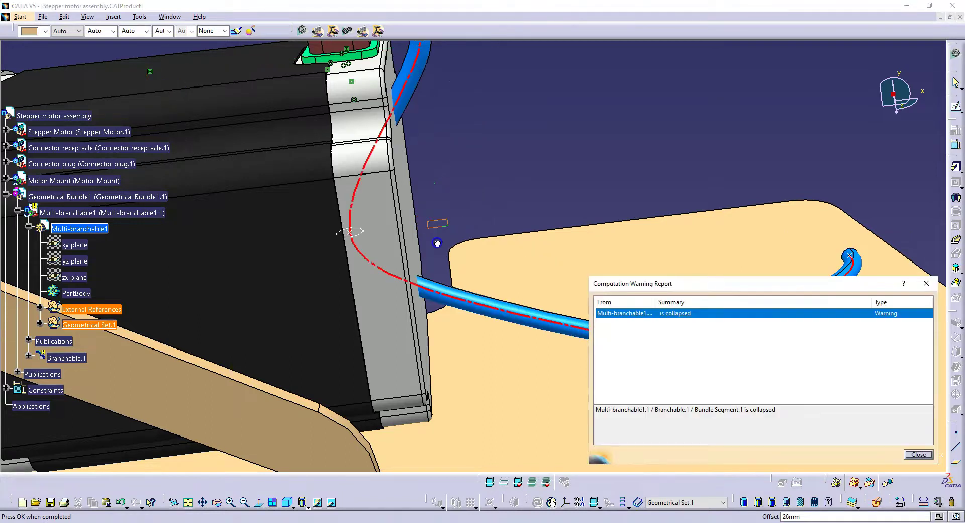
{"action": "left_click", "coordinate": [926, 455]}
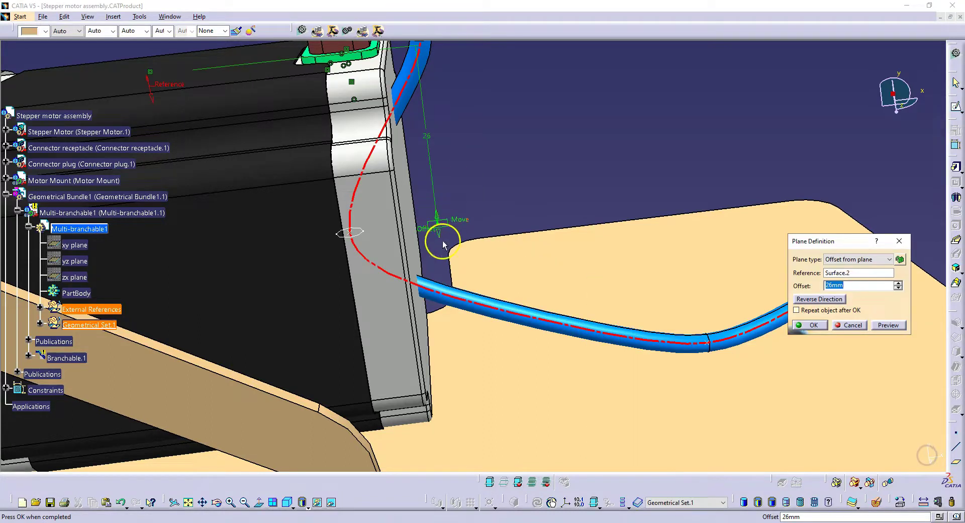
{"action": "left_click_drag", "start_coordinate": [437, 241], "coordinate": [438, 231]}
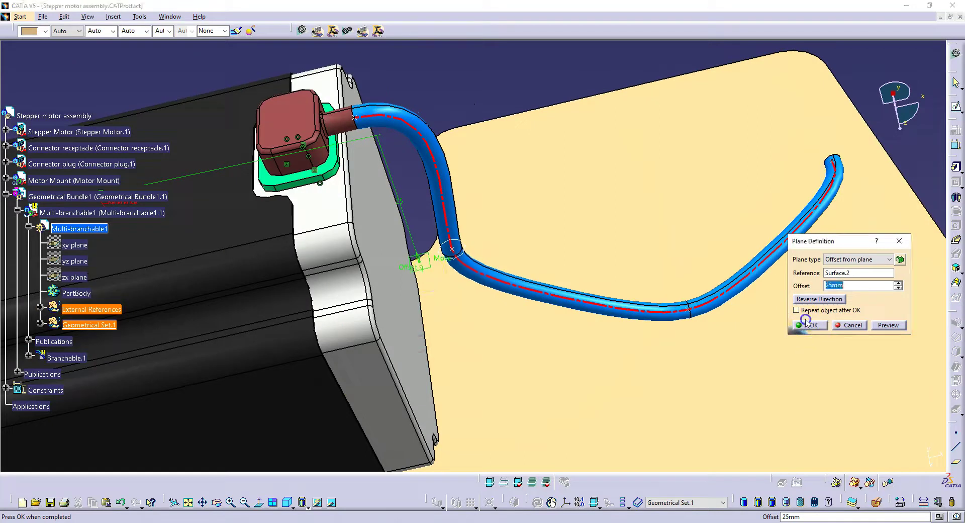
{"action": "left_click", "coordinate": [813, 326]}
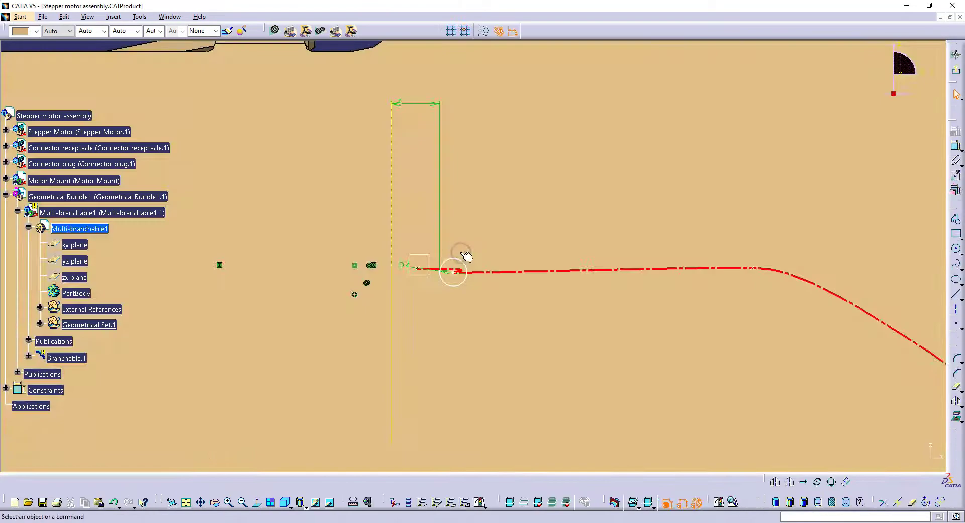
Change the sketch's Offset.3 dimension to 10 mm
{"action": "left_click", "coordinate": [258, 503]}
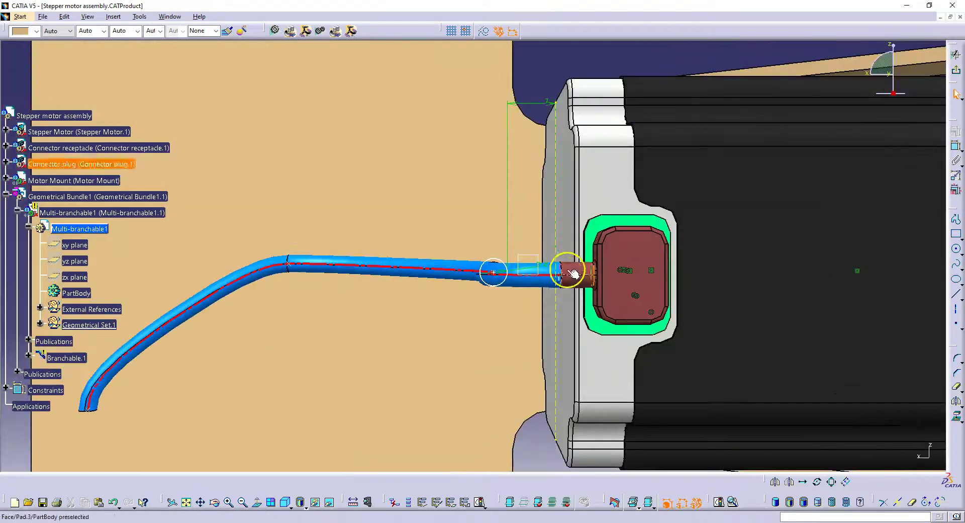
{"action": "double_click", "coordinate": [551, 104]}
{"action": "type", "text": "10"}
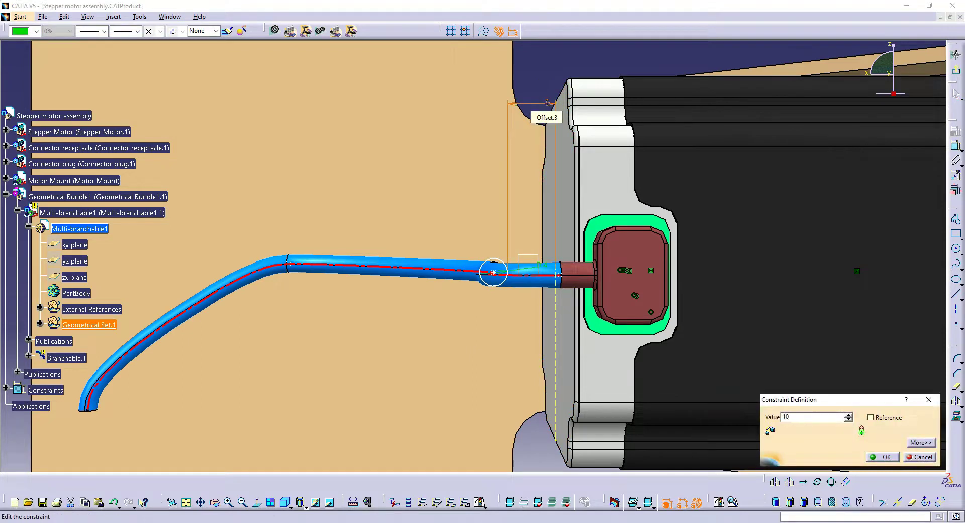
{"action": "key", "text": "Return"}
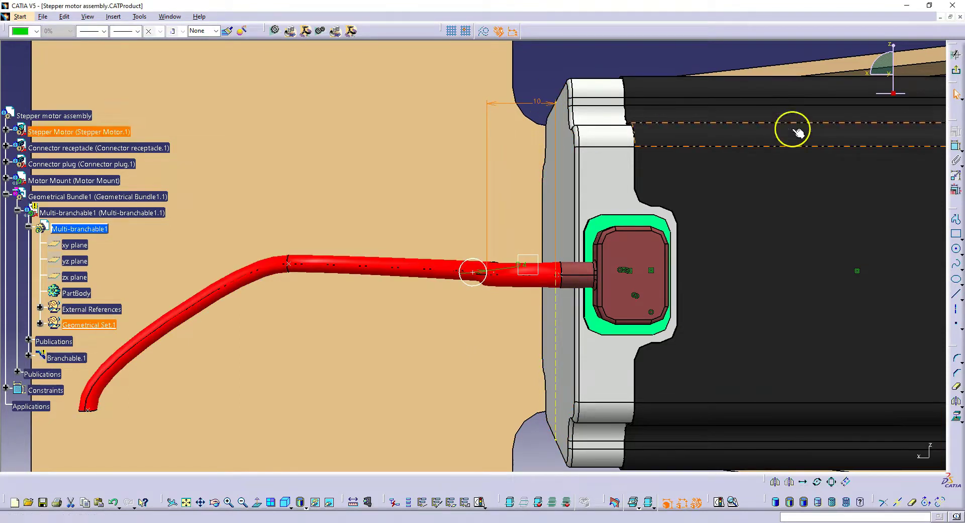
Back in the 3D model, give Branchable.1 a 5% slack in Branch Definition
{"action": "left_click", "coordinate": [956, 71]}
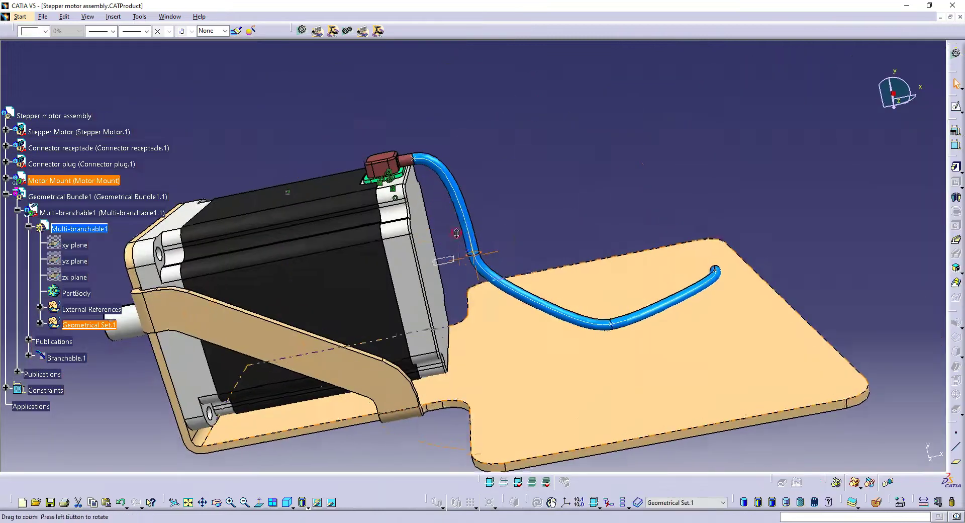
{"action": "middle_click_drag", "start_coordinate": [453, 302], "coordinate": [488, 286]}
{"action": "double_click", "coordinate": [496, 258]}
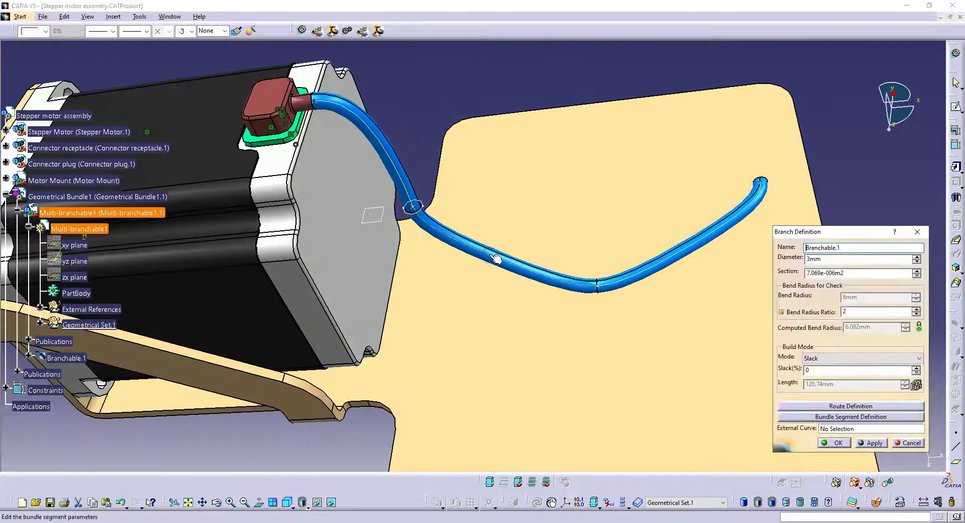
{"action": "left_click", "coordinate": [875, 443]}
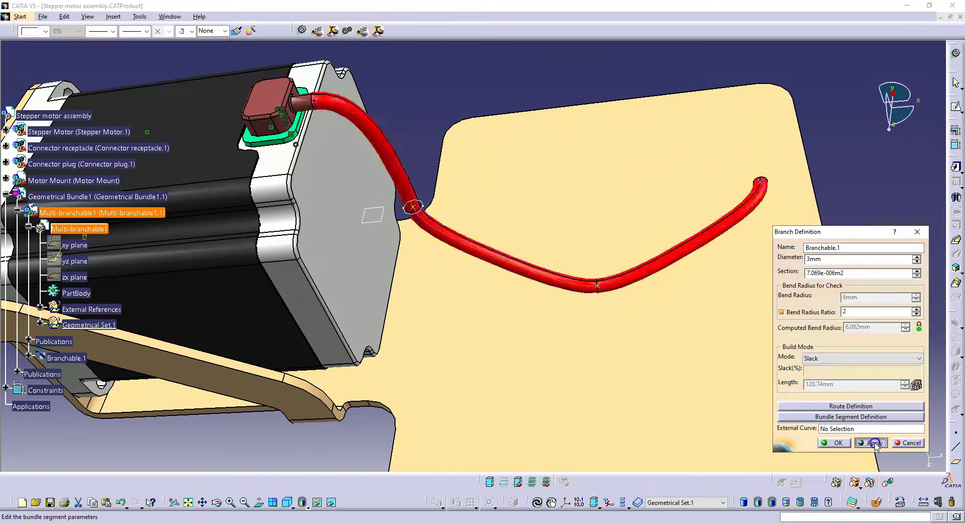
{"action": "left_click", "coordinate": [858, 370]}
{"action": "type", "text": "3"}
{"action": "double_click", "coordinate": [818, 370]}
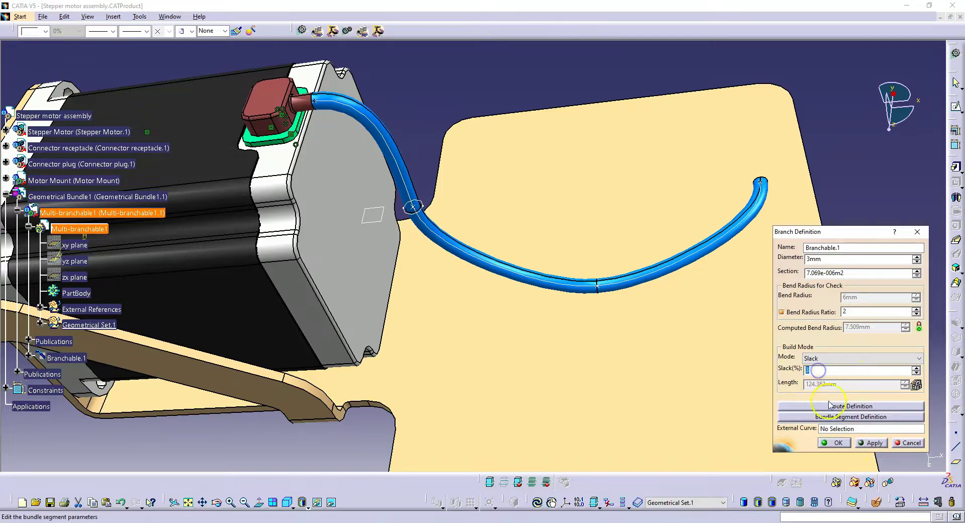
{"action": "left_click", "coordinate": [871, 445]}
{"action": "key", "text": "Return"}
{"action": "mouse_move", "coordinate": [534, 335]}
{"action": "middle_mouse_down"}
{"action": "mouse_move", "coordinate": [431, 335]}
{"action": "mouse_move", "coordinate": [527, 285]}
{"action": "mouse_move", "coordinate": [429, 287]}
{"action": "mouse_move", "coordinate": [553, 368]}
{"action": "mouse_move", "coordinate": [393, 383]}
{"action": "mouse_move", "coordinate": [586, 312]}
{"action": "mouse_move", "coordinate": [623, 271]}
{"action": "mouse_move", "coordinate": [453, 308]}
{"action": "mouse_move", "coordinate": [548, 309]}
{"action": "middle_mouse_up"}
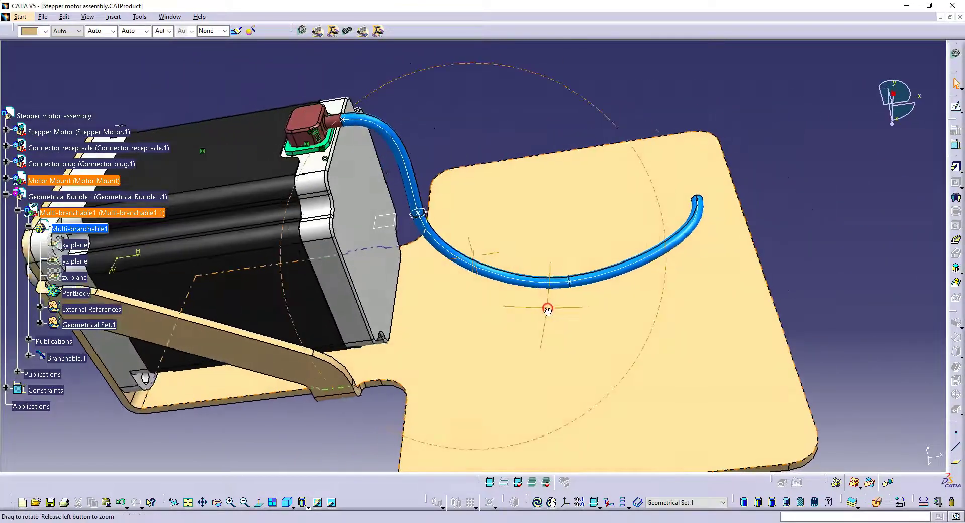
Change Branchable.1's bundle segment colour from blue to green and confirm the branch settings
{"action": "double_click", "coordinate": [621, 272]}
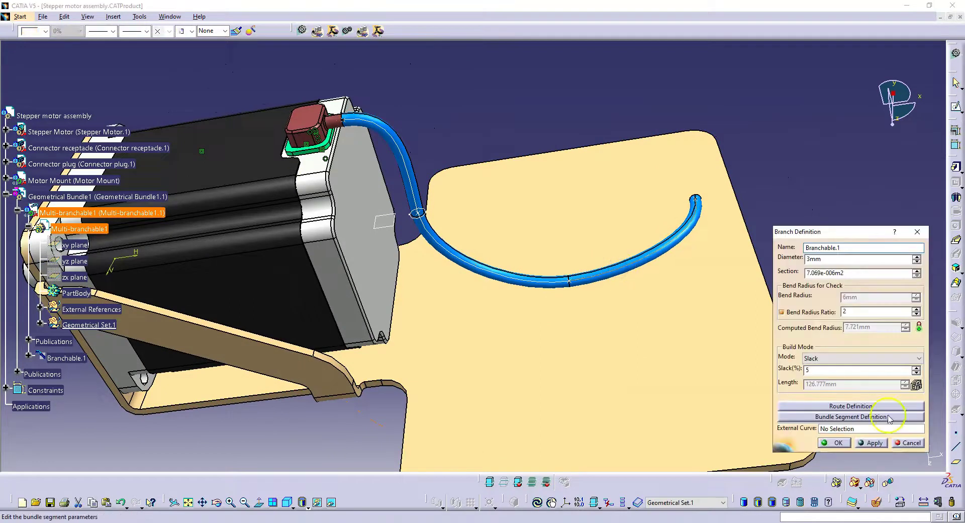
{"action": "left_click", "coordinate": [837, 417]}
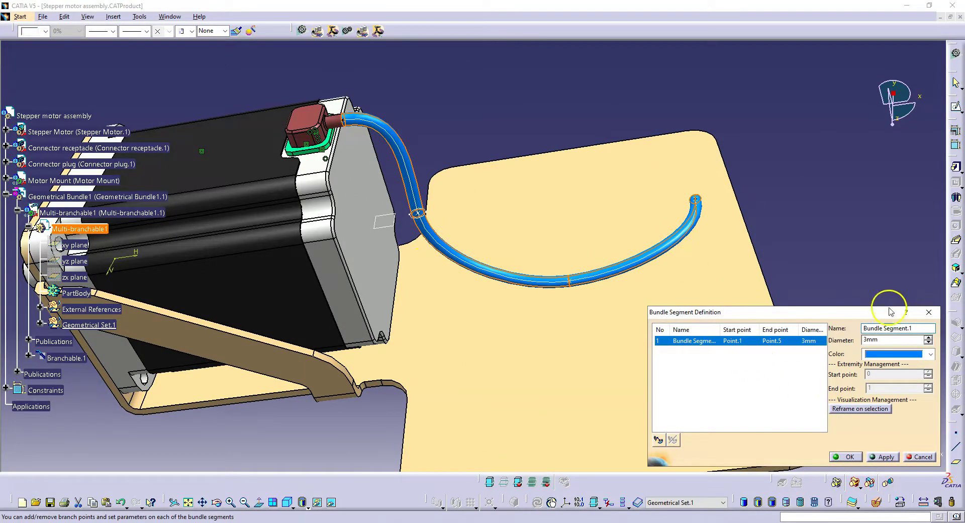
{"action": "left_click", "coordinate": [890, 354]}
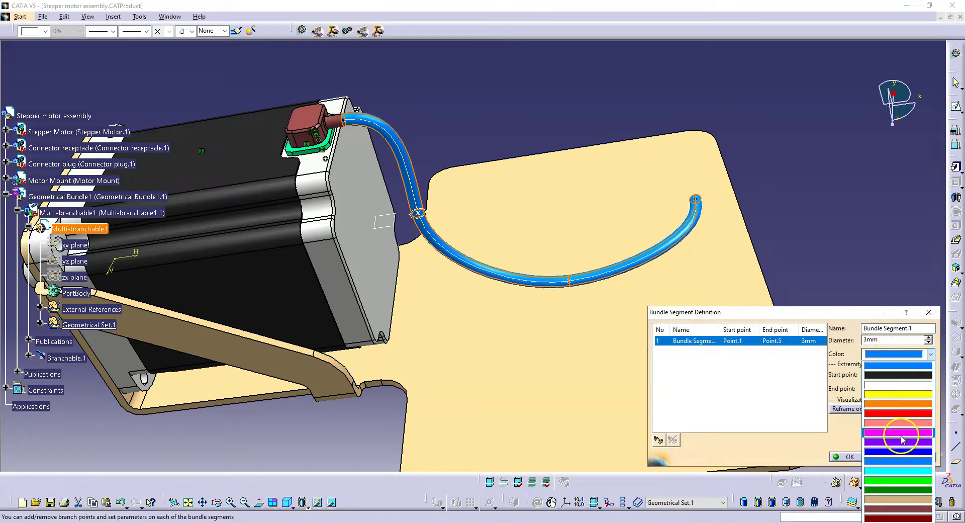
{"action": "left_click", "coordinate": [898, 489]}
{"action": "left_click", "coordinate": [848, 457]}
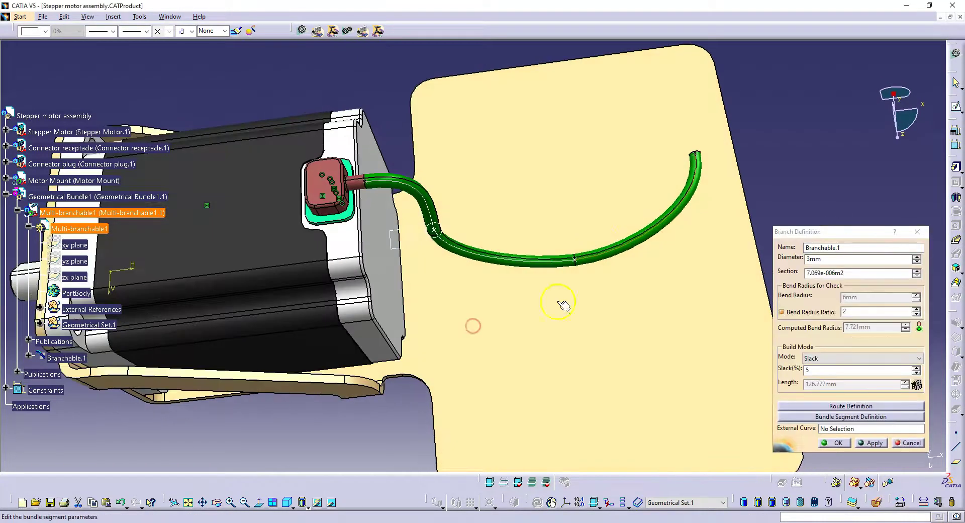
{"action": "middle_click_drag", "start_coordinate": [477, 332], "coordinate": [472, 317]}
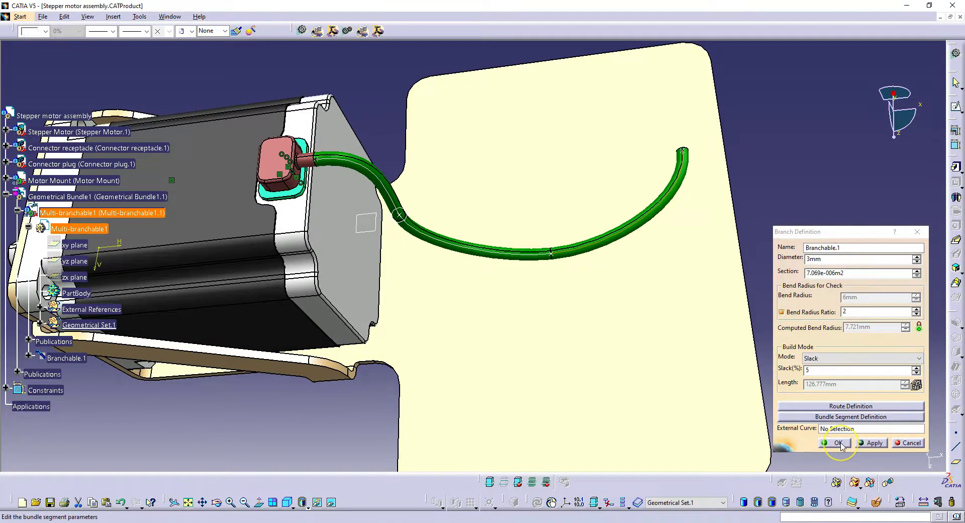
{"action": "left_click", "coordinate": [838, 443]}
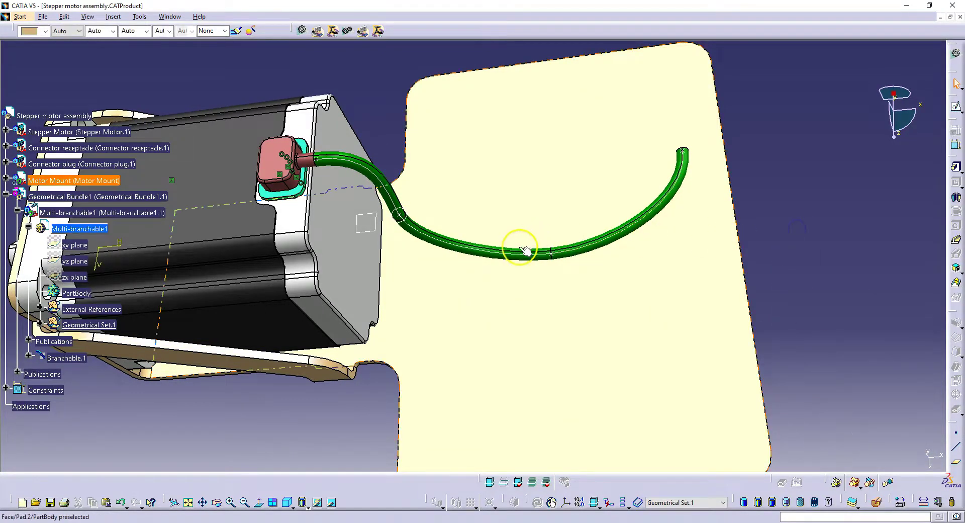
{"action": "mouse_move", "coordinate": [460, 276]}
{"action": "middle_mouse_down"}
{"action": "mouse_move", "coordinate": [523, 141]}
{"action": "mouse_move", "coordinate": [524, 197]}
{"action": "middle_mouse_up"}
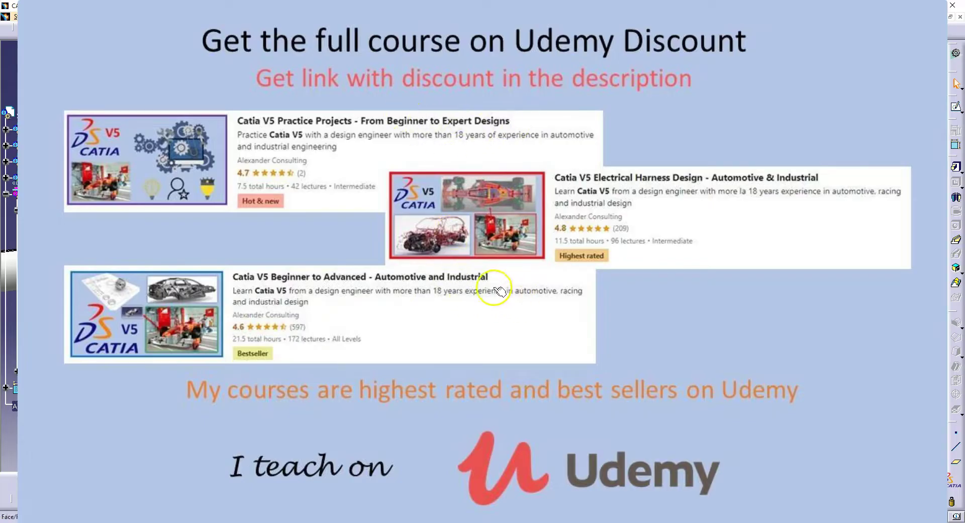
{"action": "left_click", "coordinate": [514, 301]}
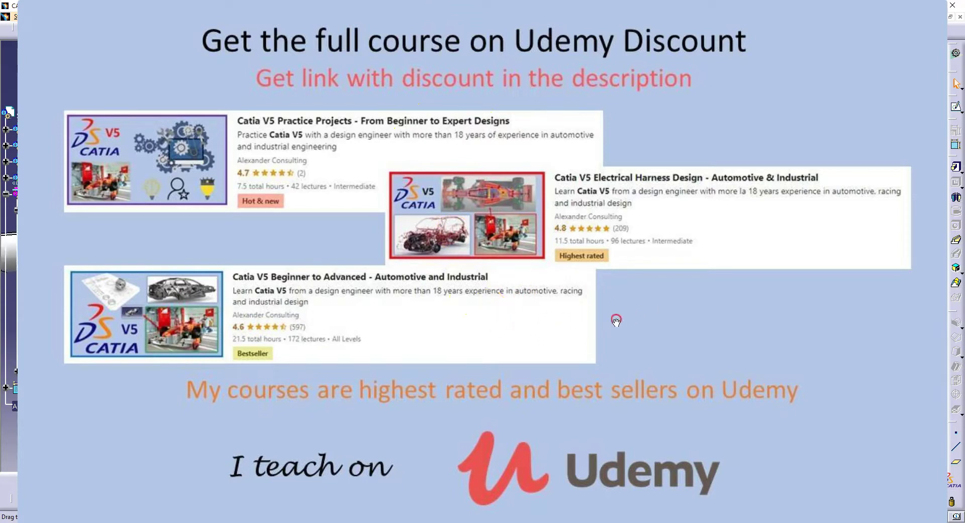